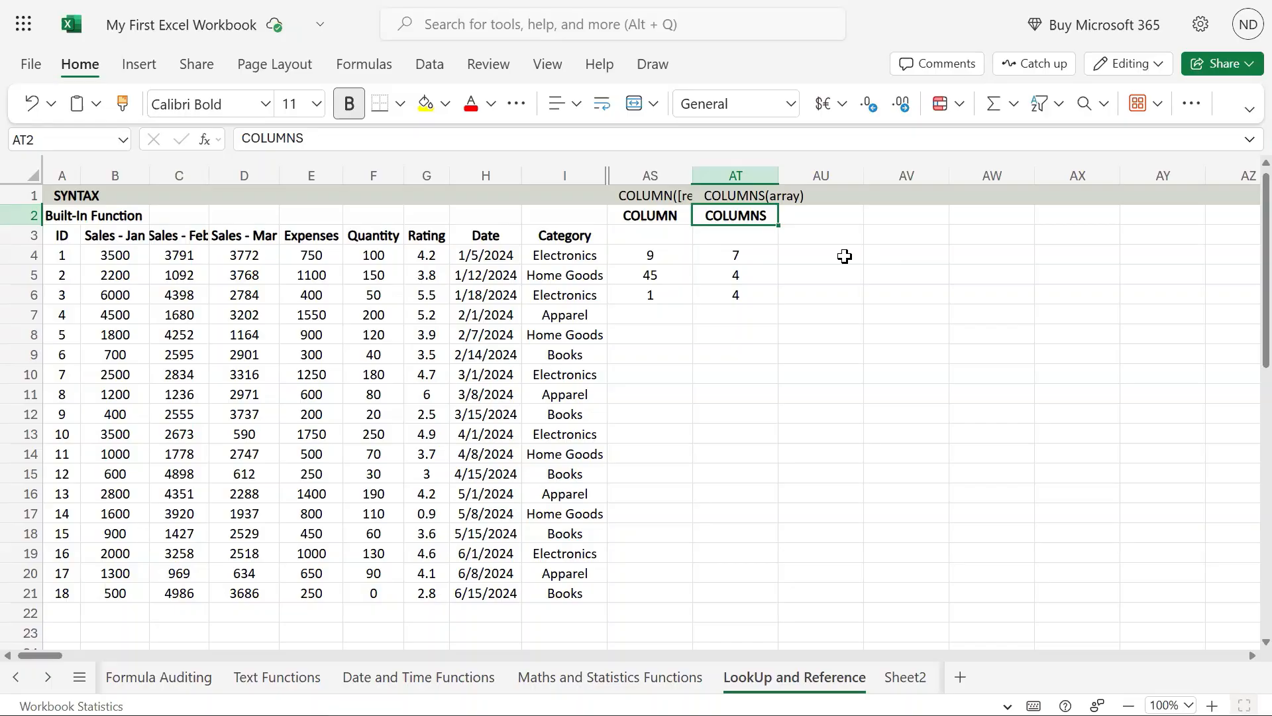
Enter the heading ROW in cell AU2, beside the COLUMNS heading
left_click(849, 215)
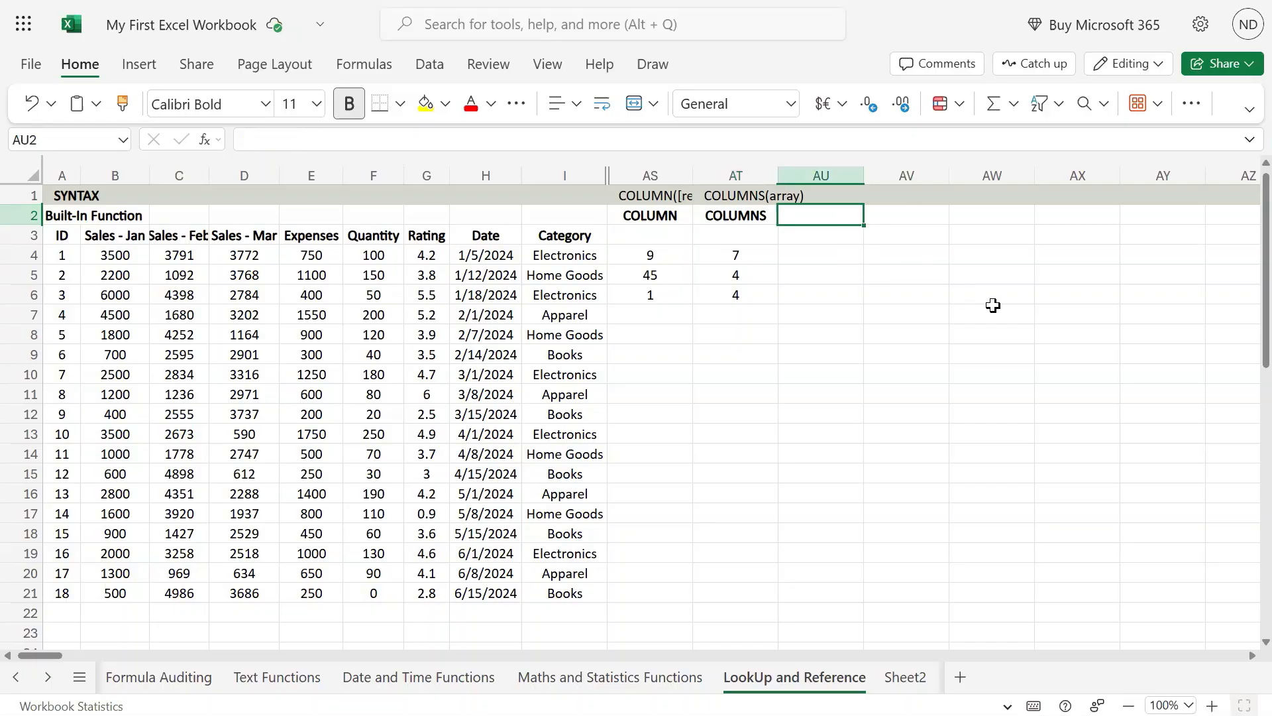
type("ROW")
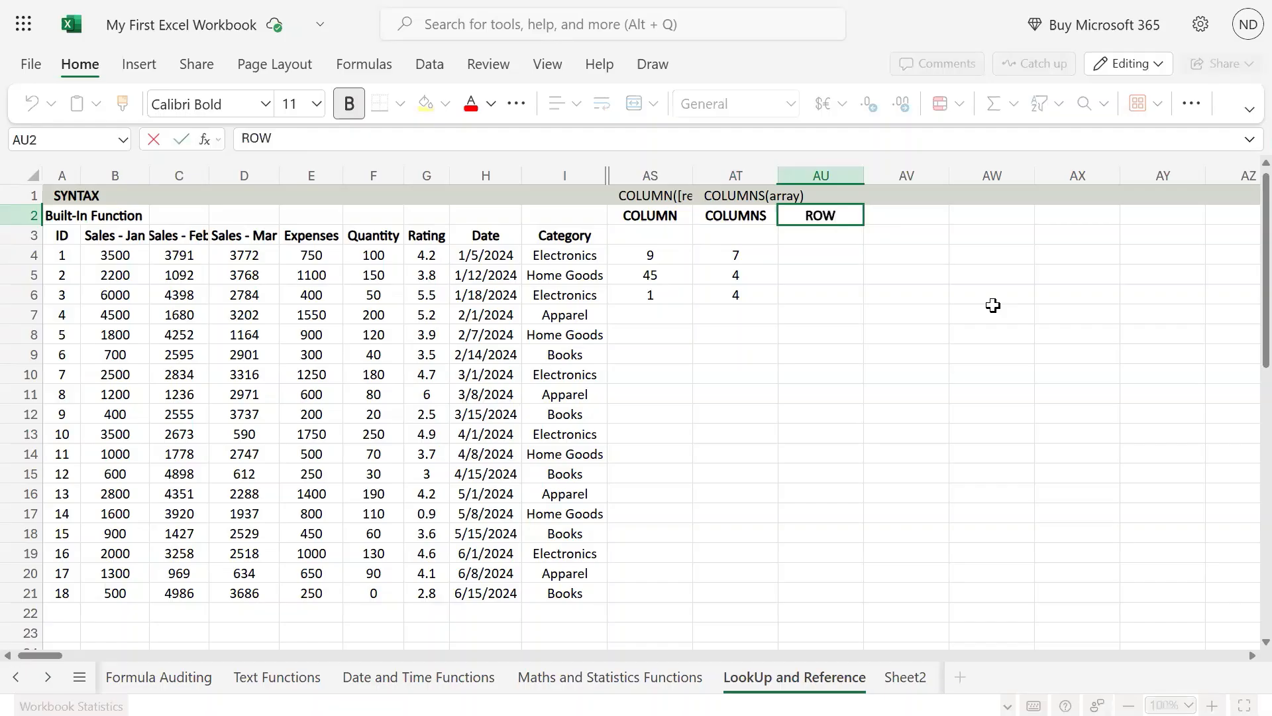
key("Return")
key("Up")
key("Left")
key("Left")
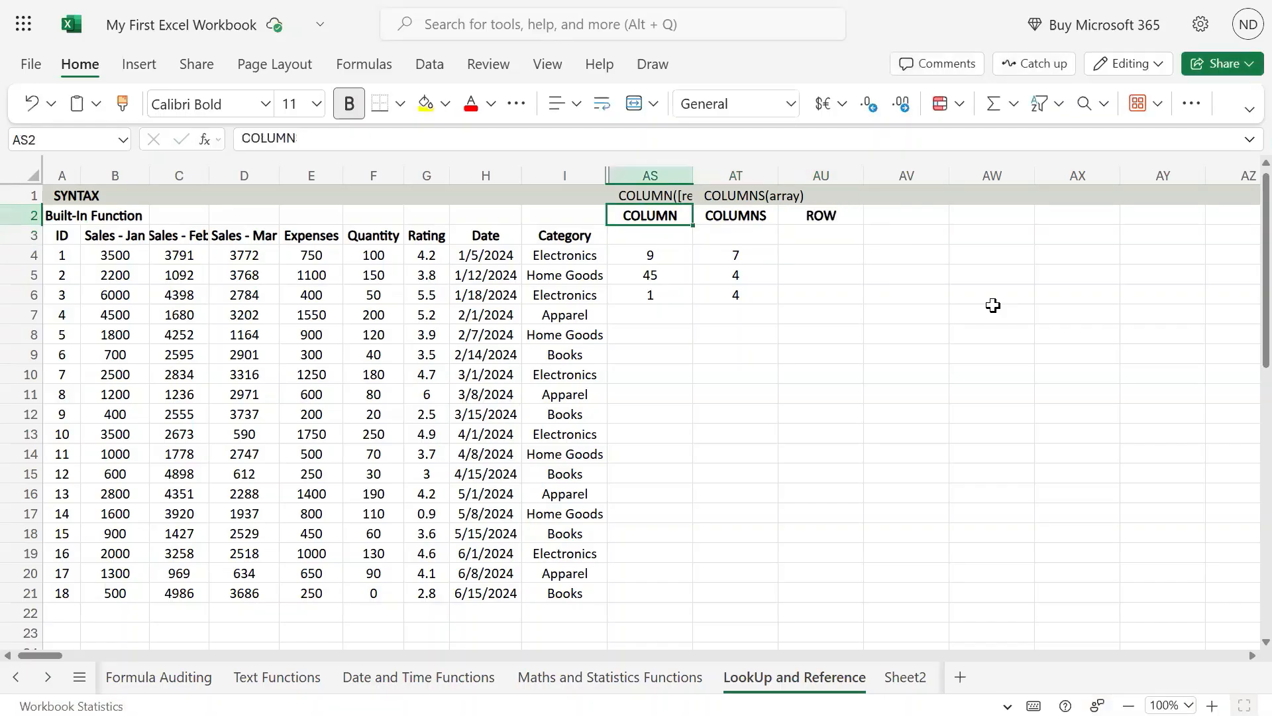
key("Right")
key("Right")
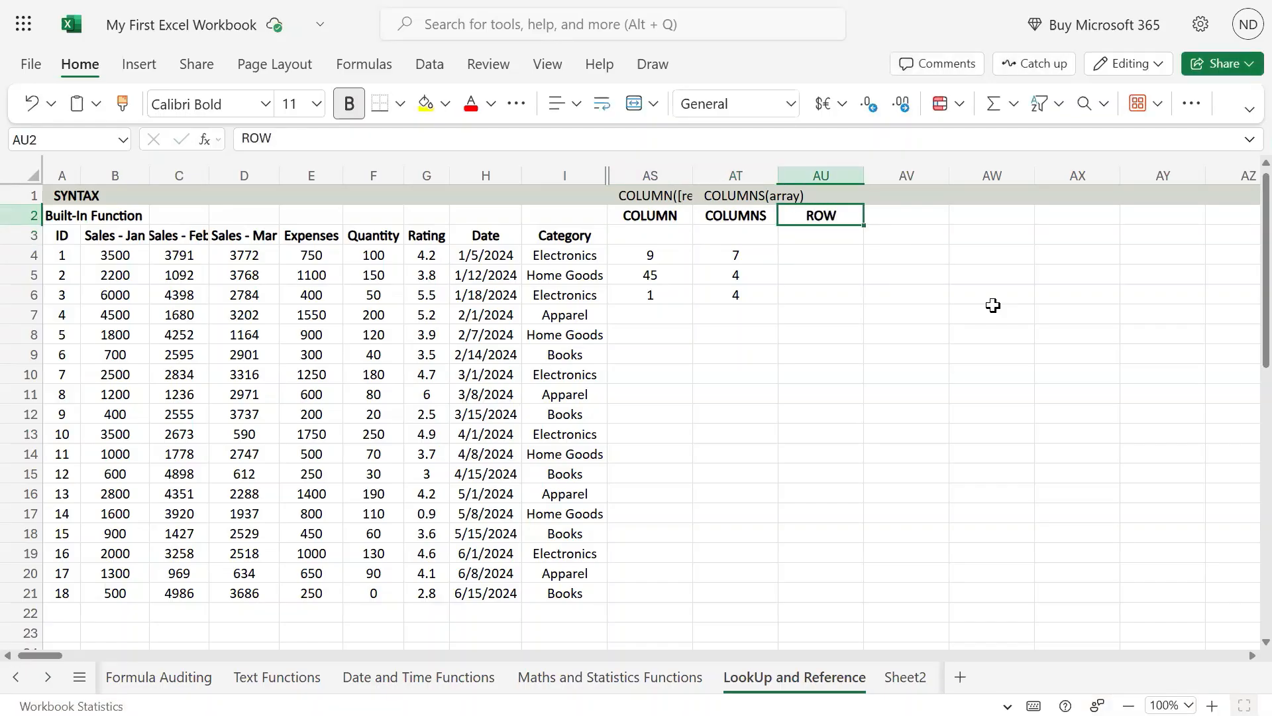
Enter the syntax text ROW([reference]) in cell AU1, above the ROW heading
mouse_move(635, 2)
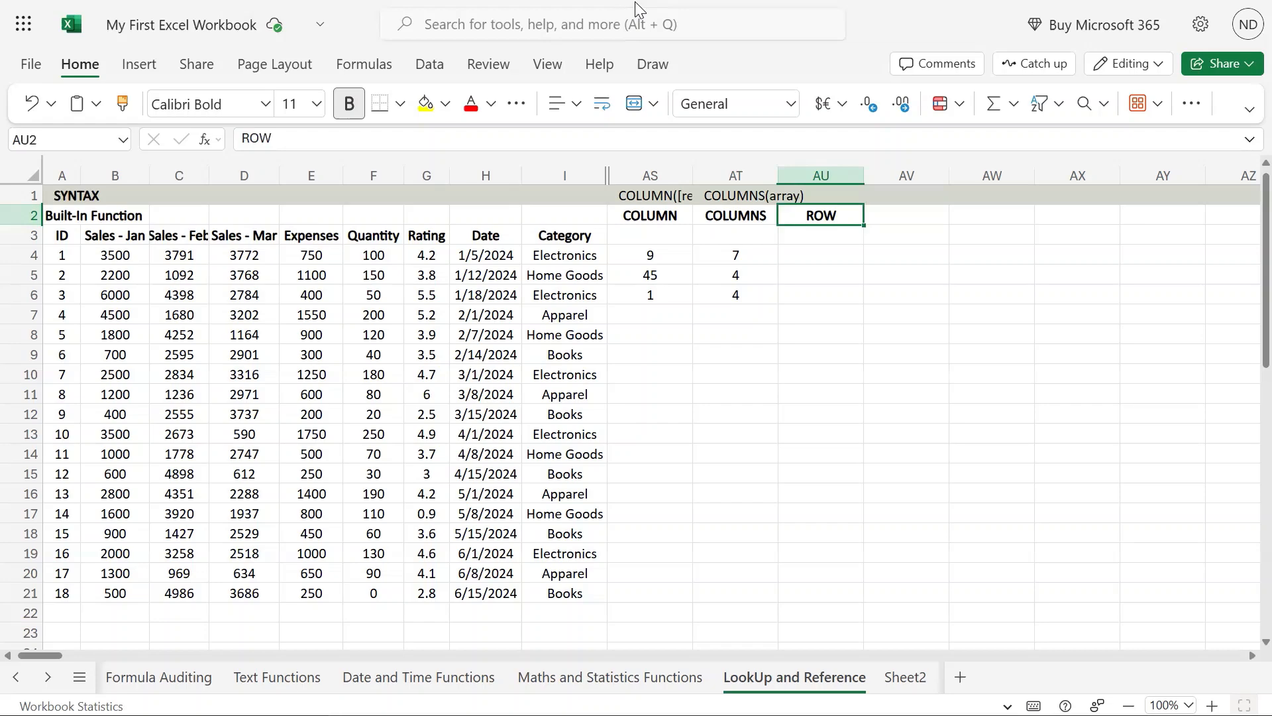
left_click(831, 196)
type("row")
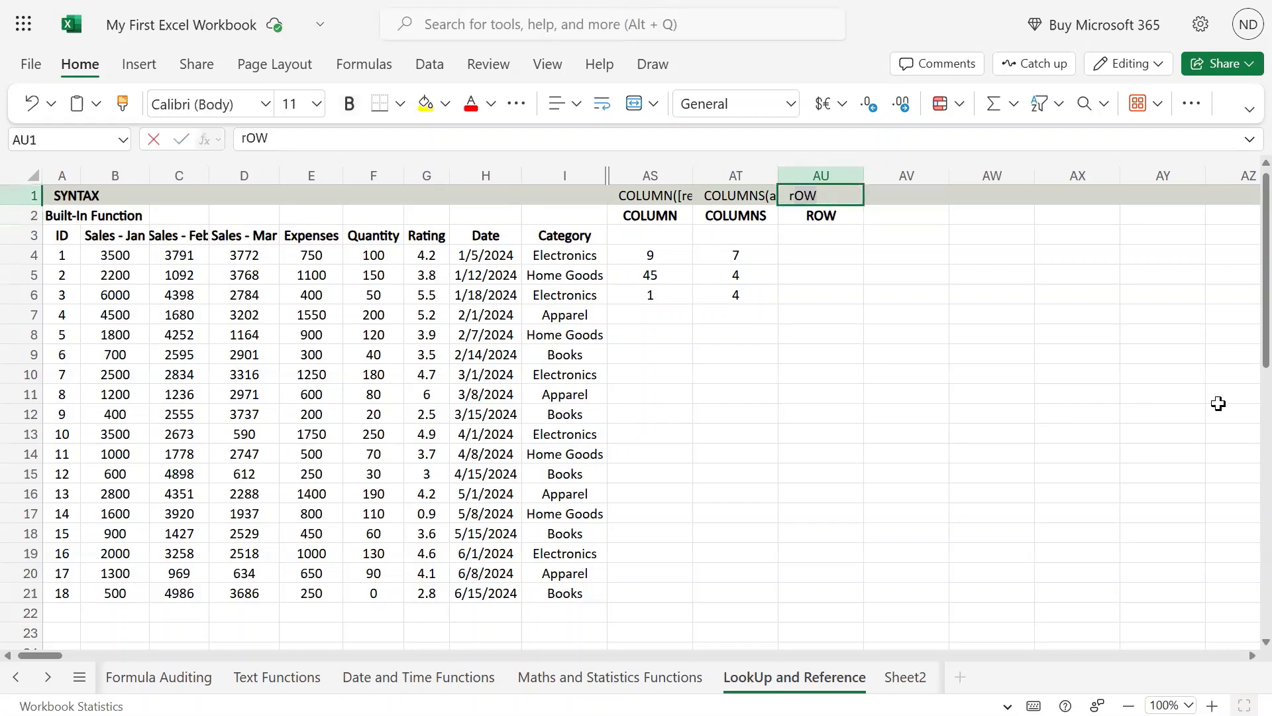
key("Tab")
key("Left")
type("ROW(")
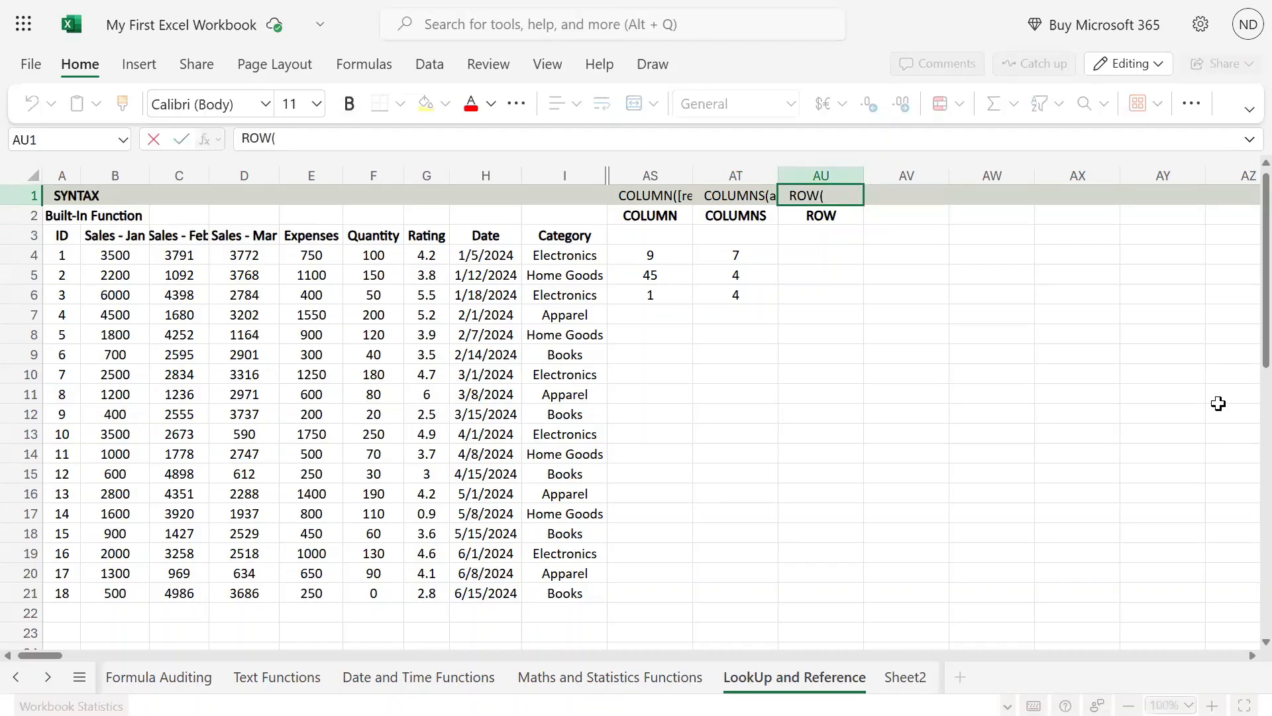
left_click(636, 3)
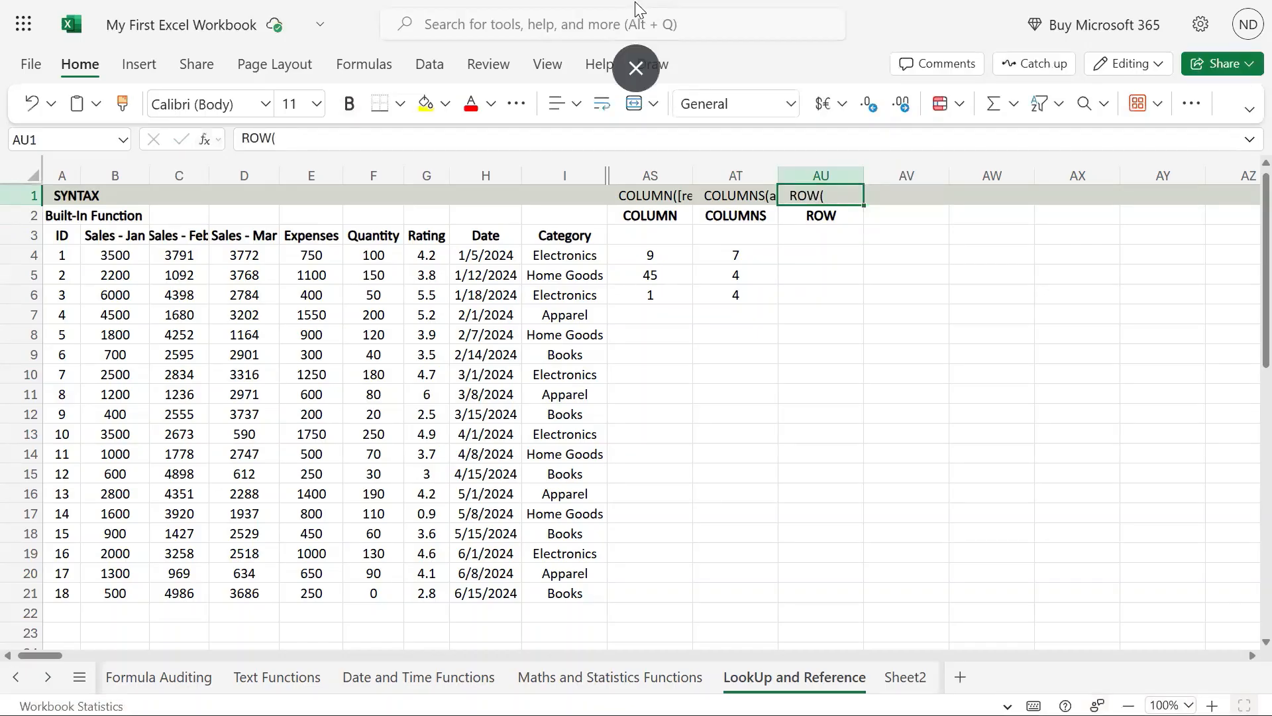
double_click(838, 195)
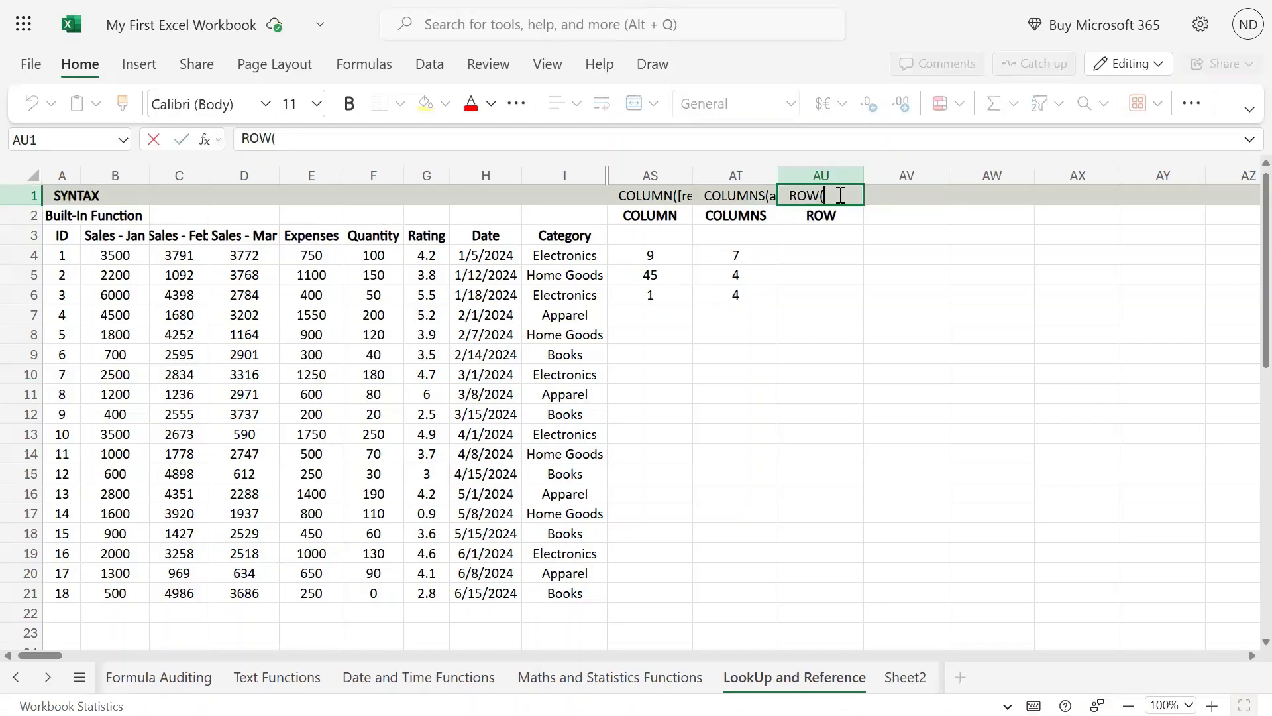
type("[")
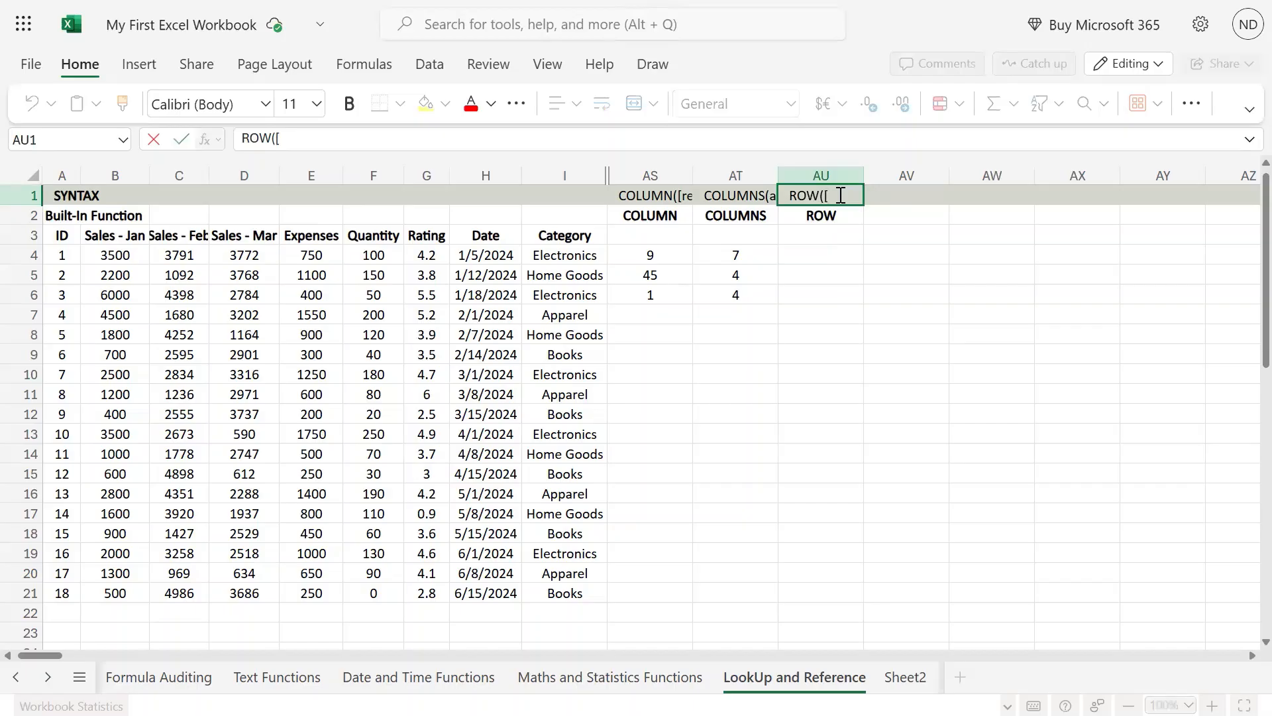
type("reference")
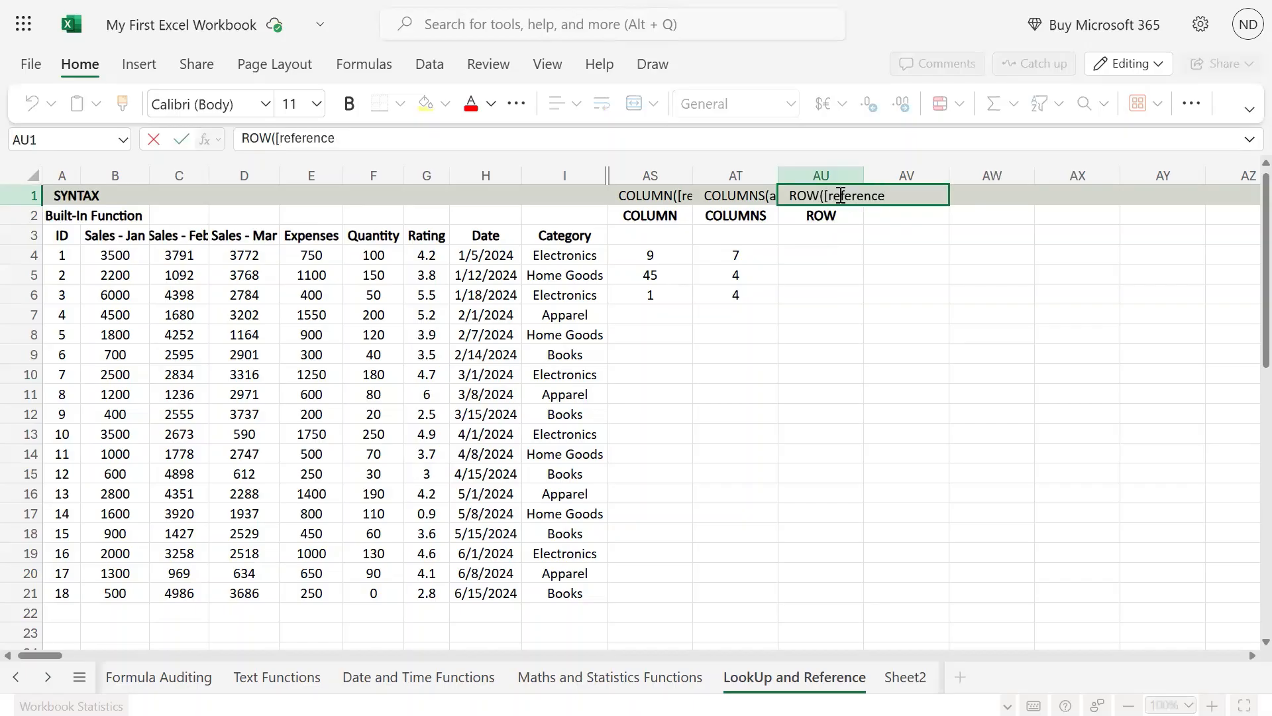
type("])")
key("Return")
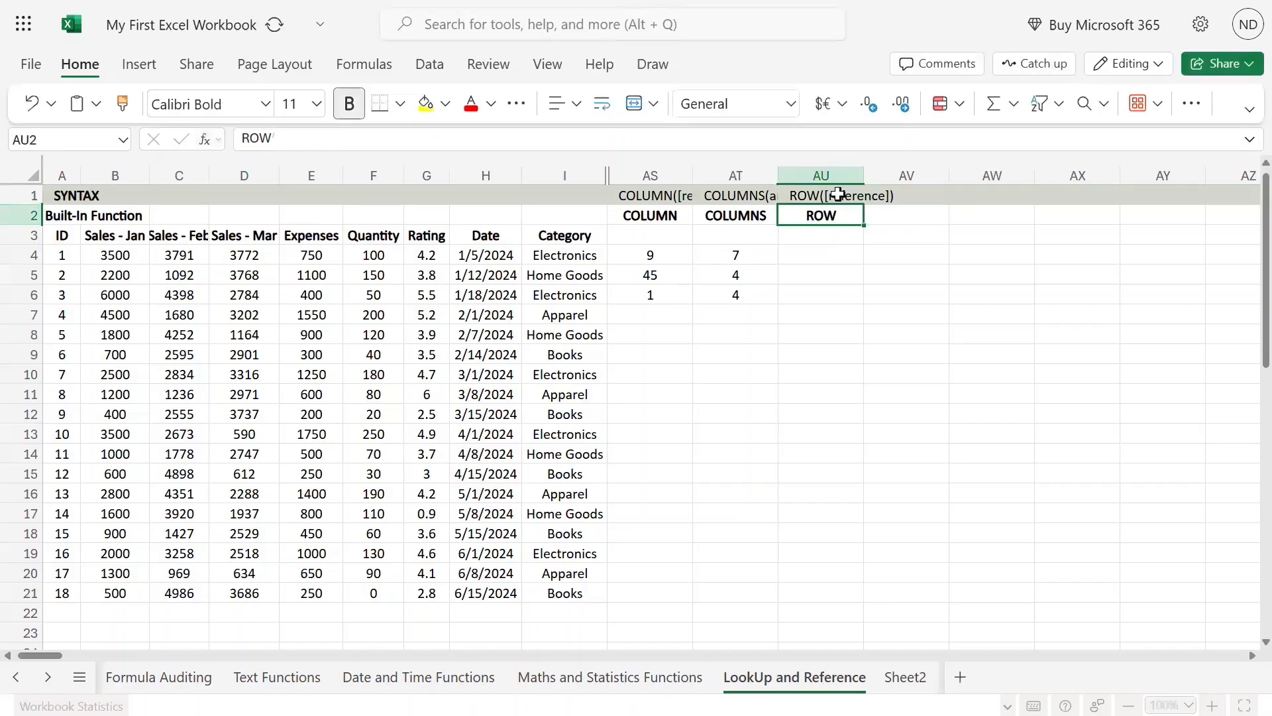
Copy the formula text =COLUMN(I3) from cell AS4 into cell AU4, keeping the reference I3
key("Down")
key("Down")
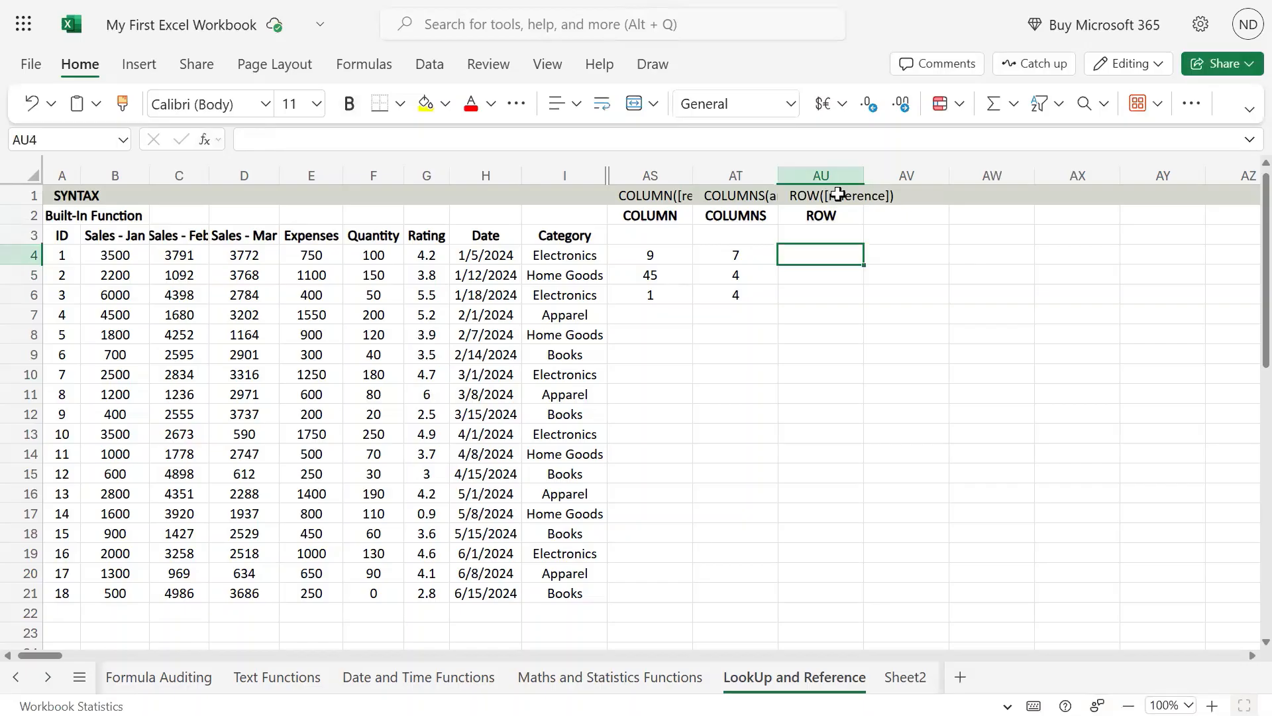
key("Left")
key("Left")
key("F2")
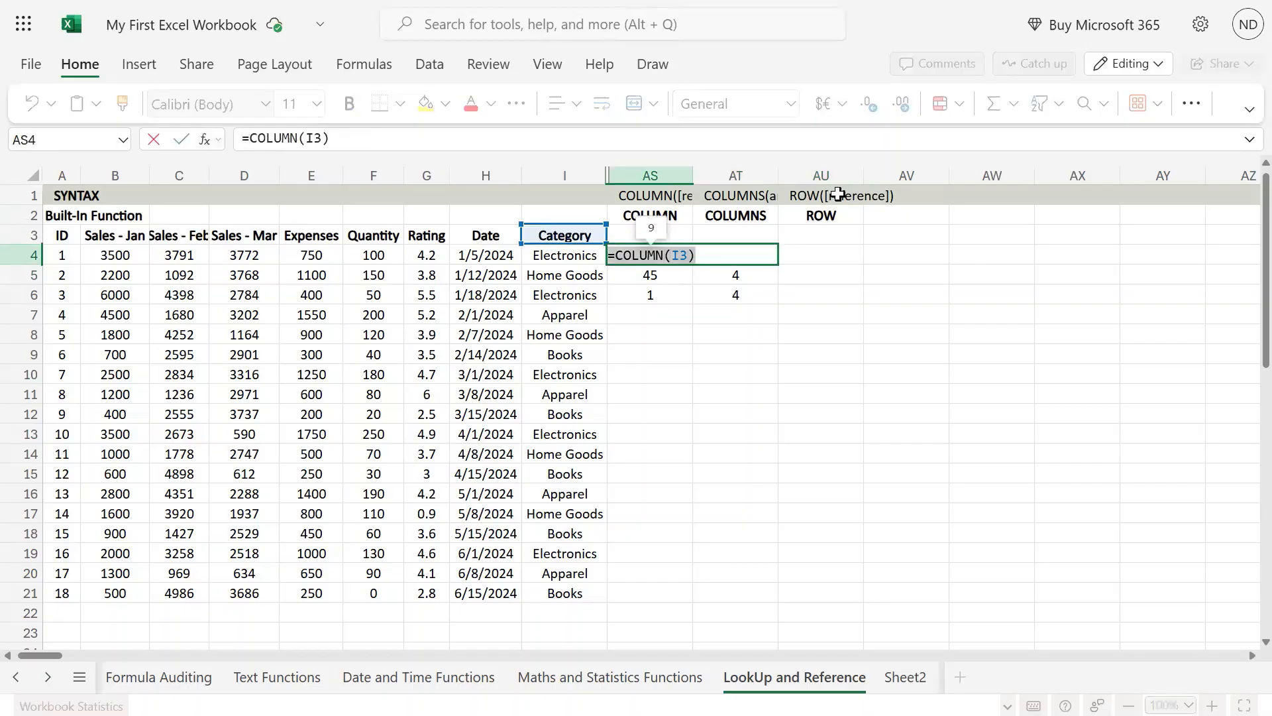
key("Escape")
key("Right")
key("Right")
type("=COLUMN(I3)")
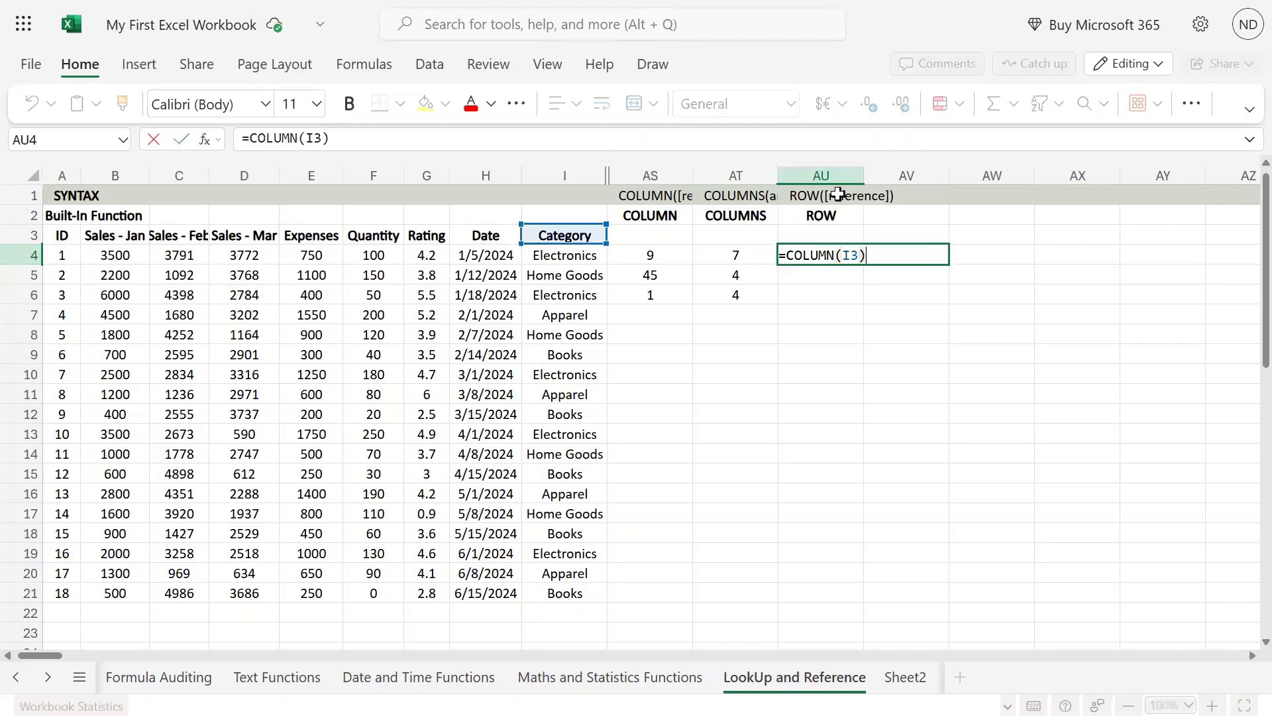
Replace the function name in AU4 with ROW so that the formula is =ROW(I3)
key("Left")
key("Left")
key("Left")
key("Left")
key("Left")
key("Left")
key("Right")
key("Right")
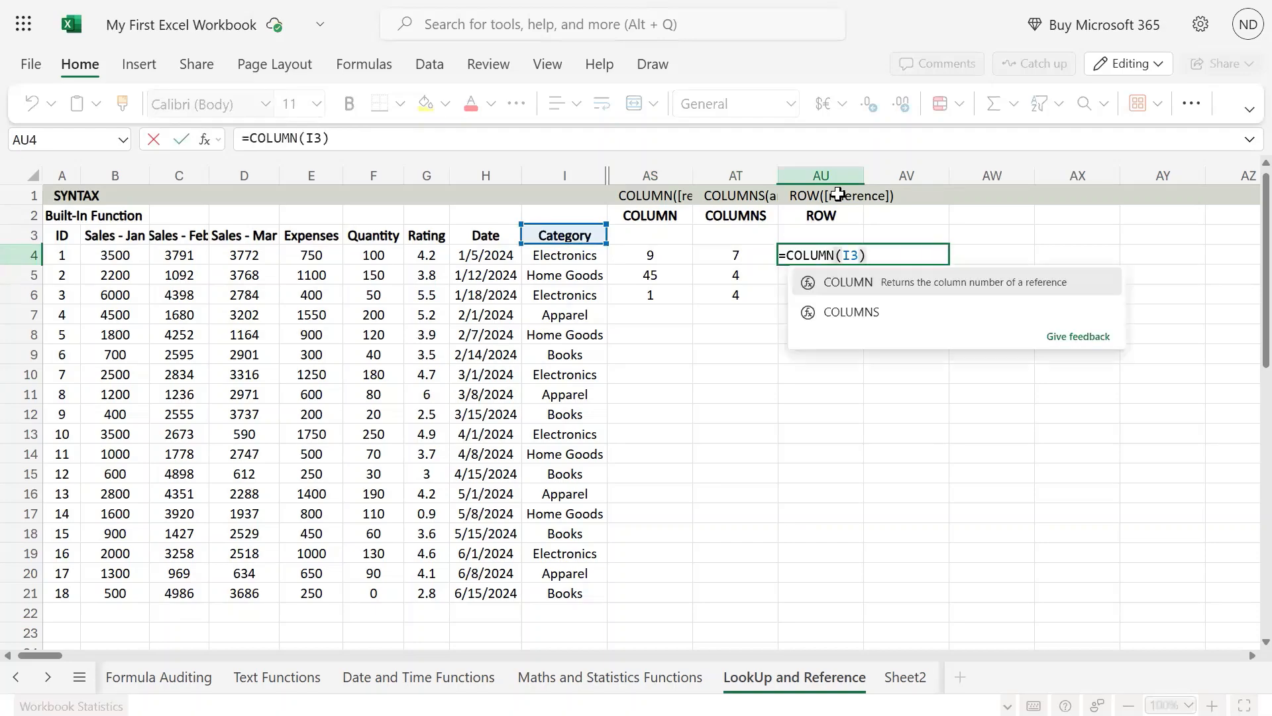
key("shift+Left")
key("shift+Left")
key("shift+Left")
key("shift+Left")
key("shift+Left")
key("shift+Left")
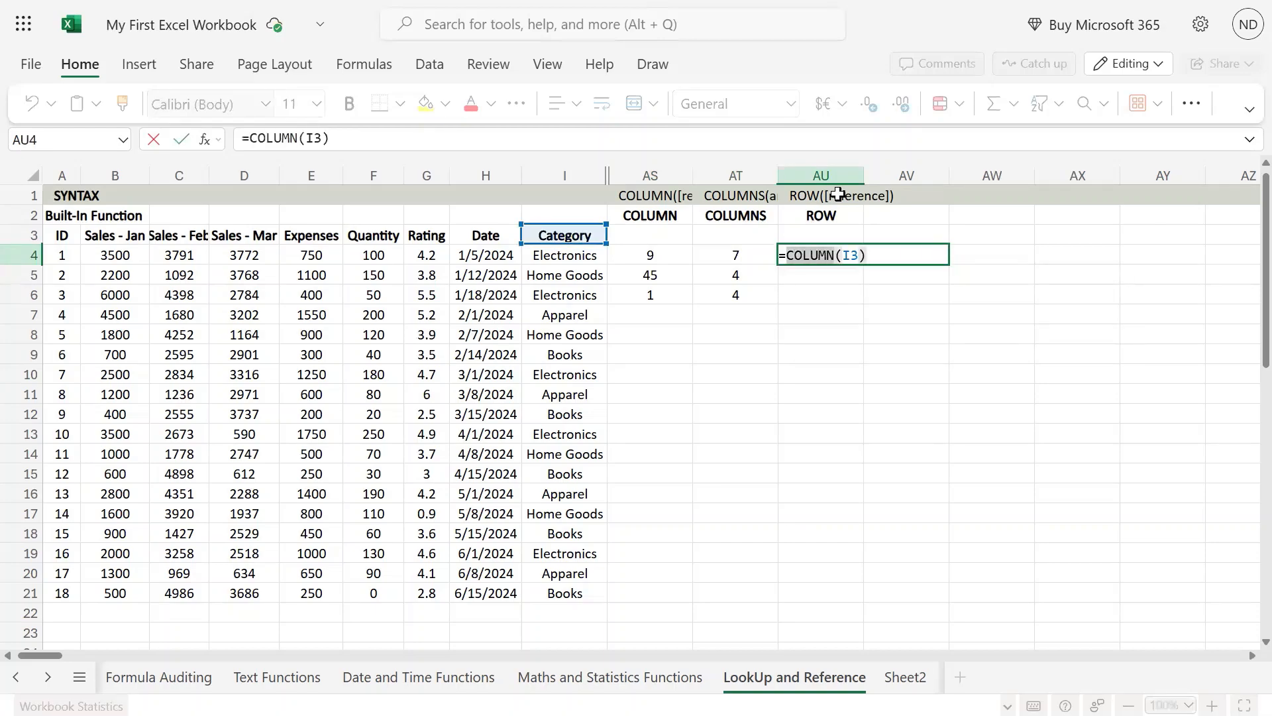
type("row")
key("Tab")
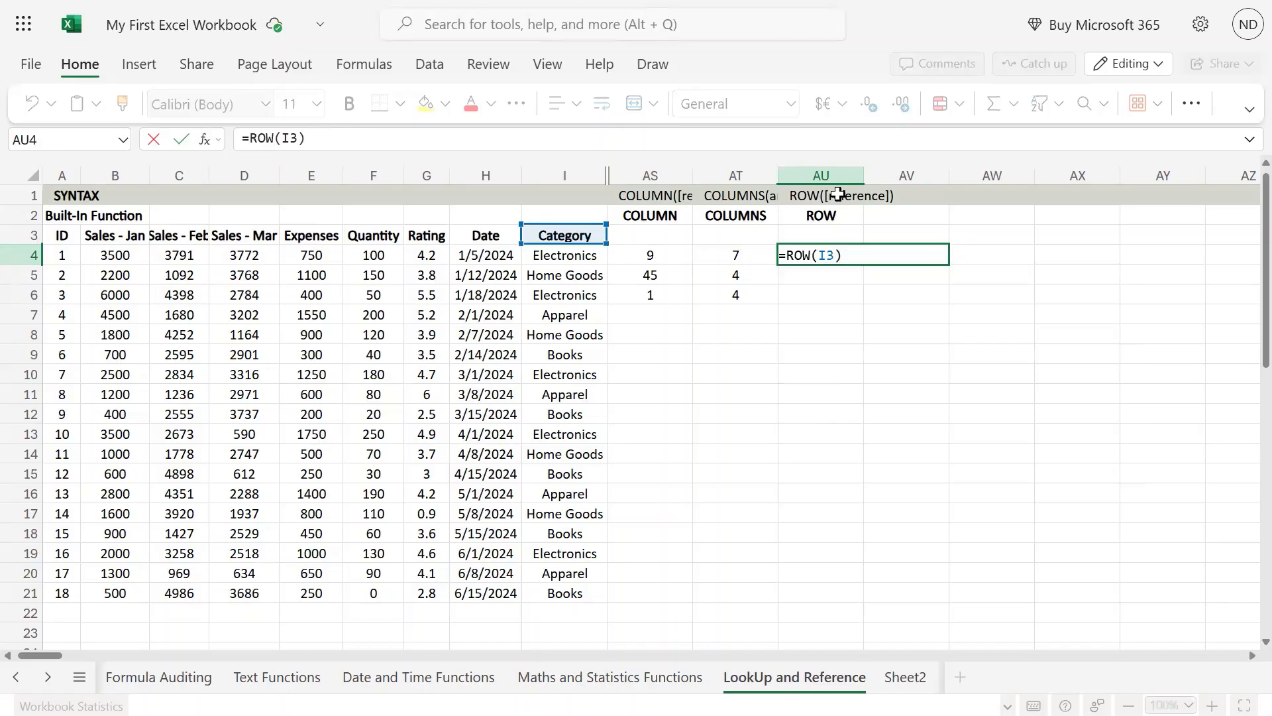
key("ctrl+Return")
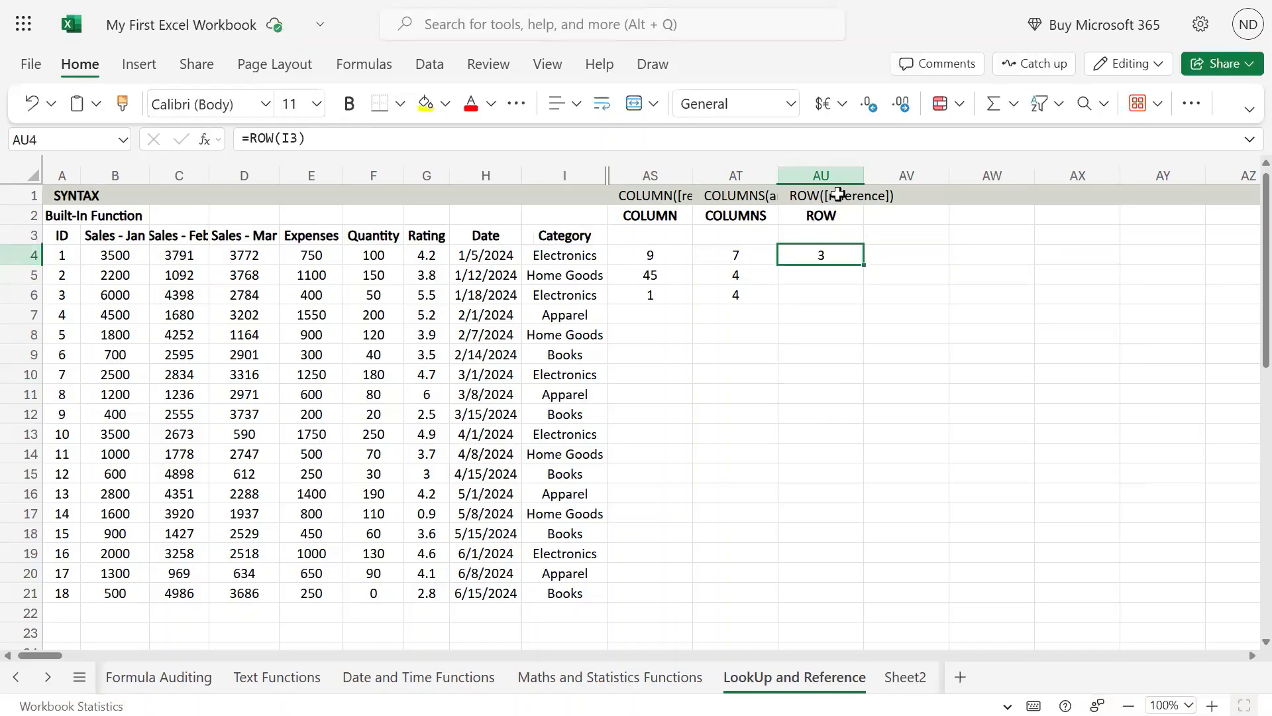
Try the whole of row 3 (3:3) as the reference in AU4's ROW formula
key("F2")
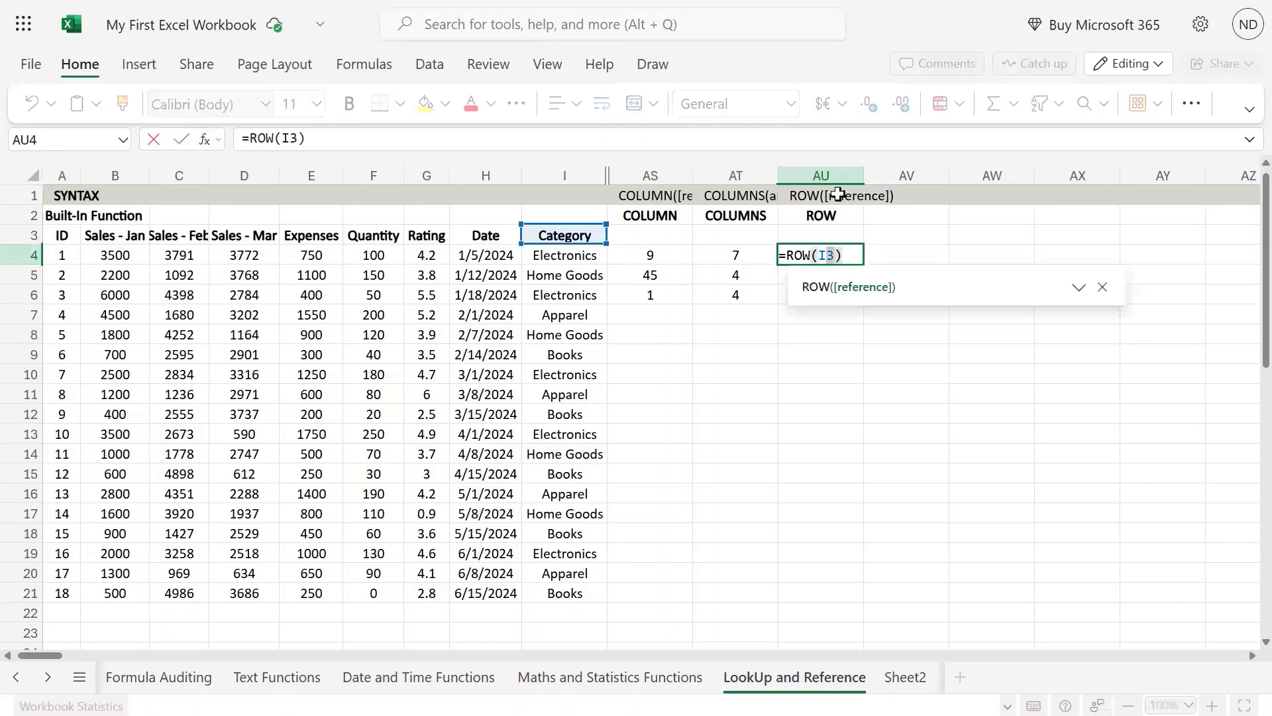
key("shift+Left")
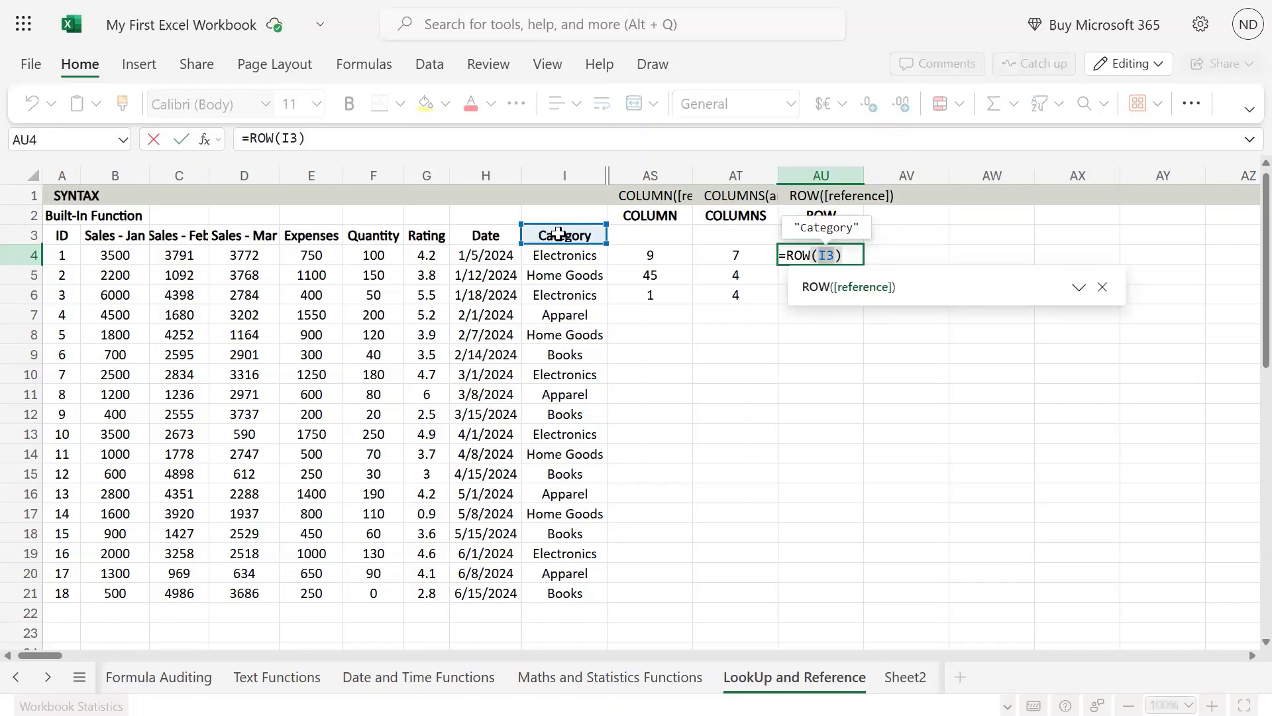
left_click(26, 235)
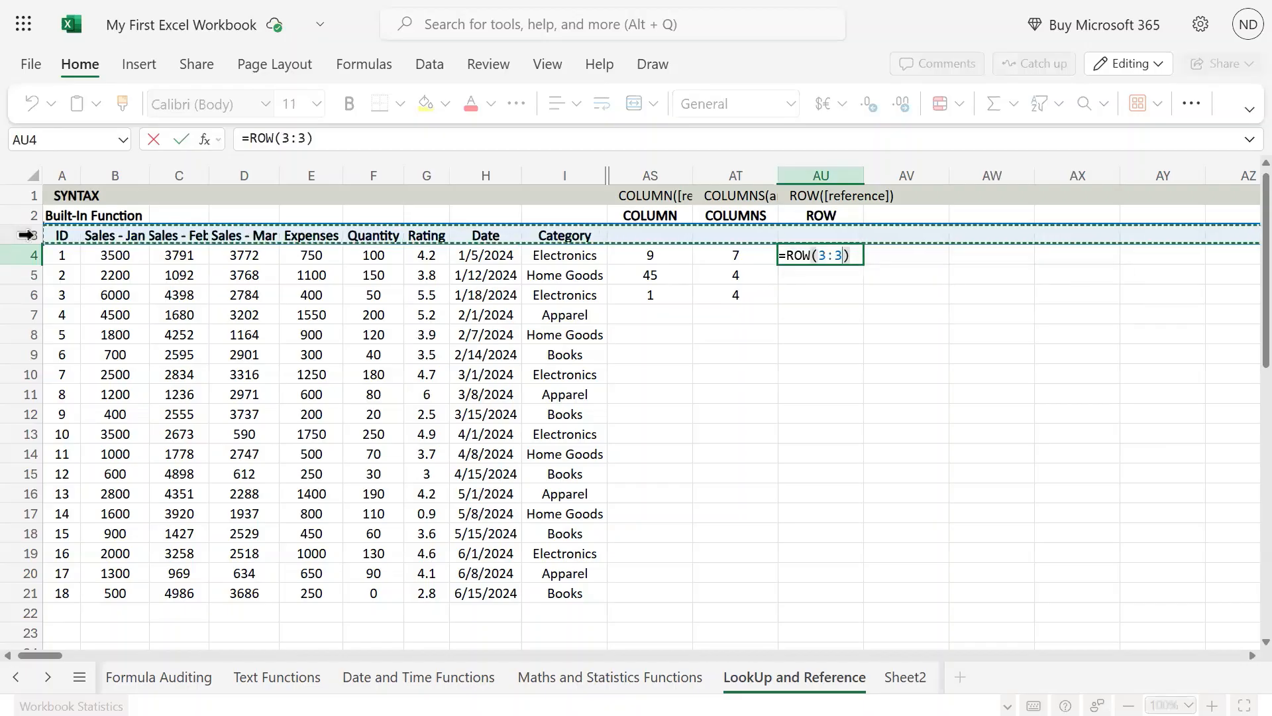
key("Escape")
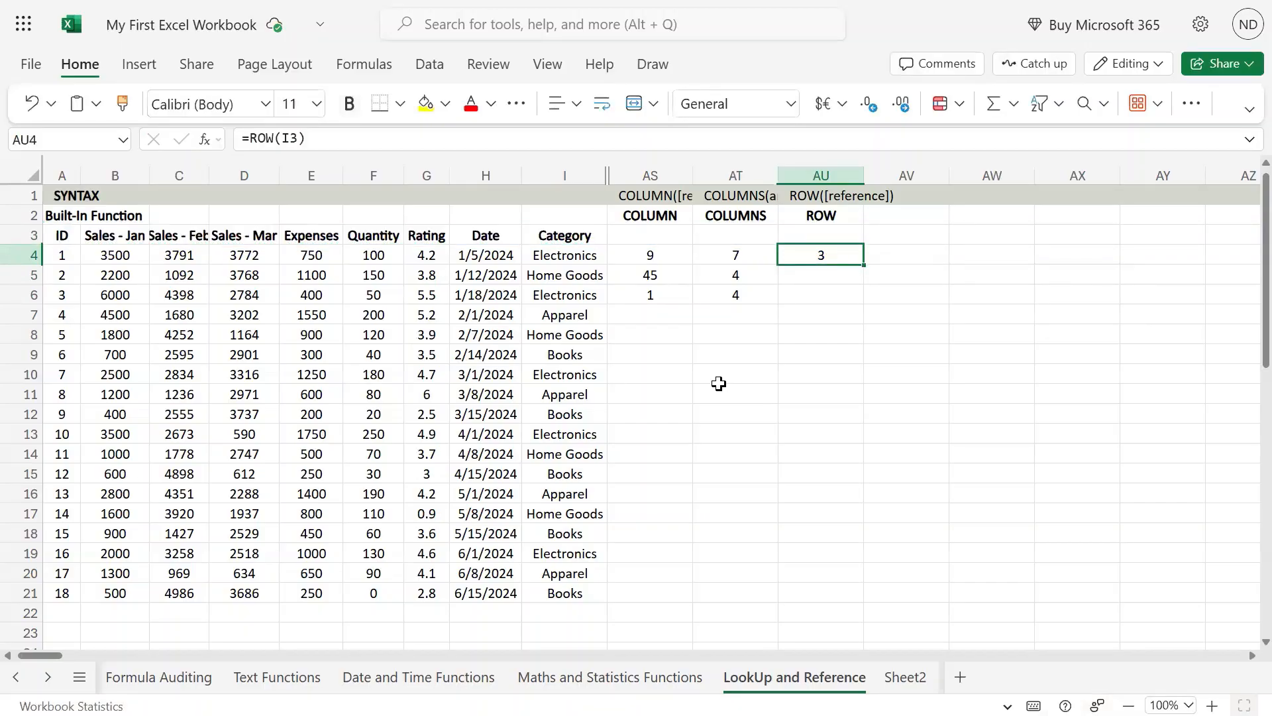
Compare the COLUMN formulas in AS4 and AS5 with the ROW formula in AU4
key("Left")
key("Left")
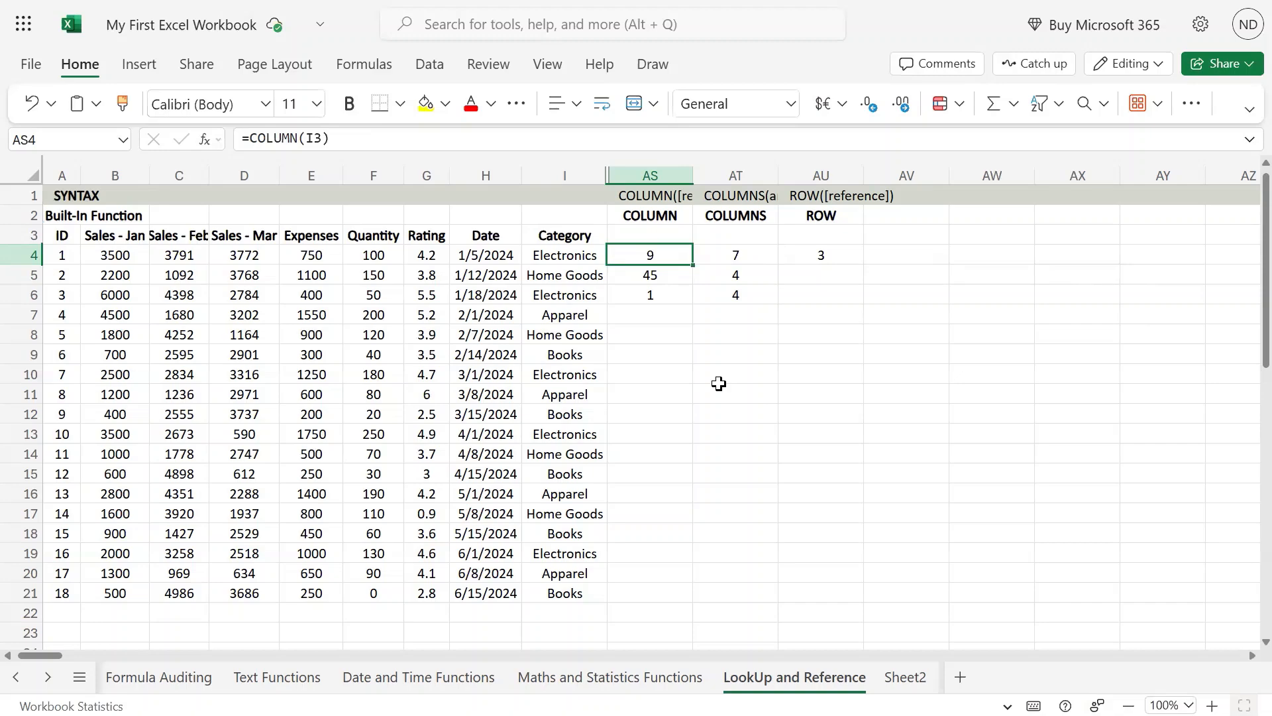
key("Right")
key("Right")
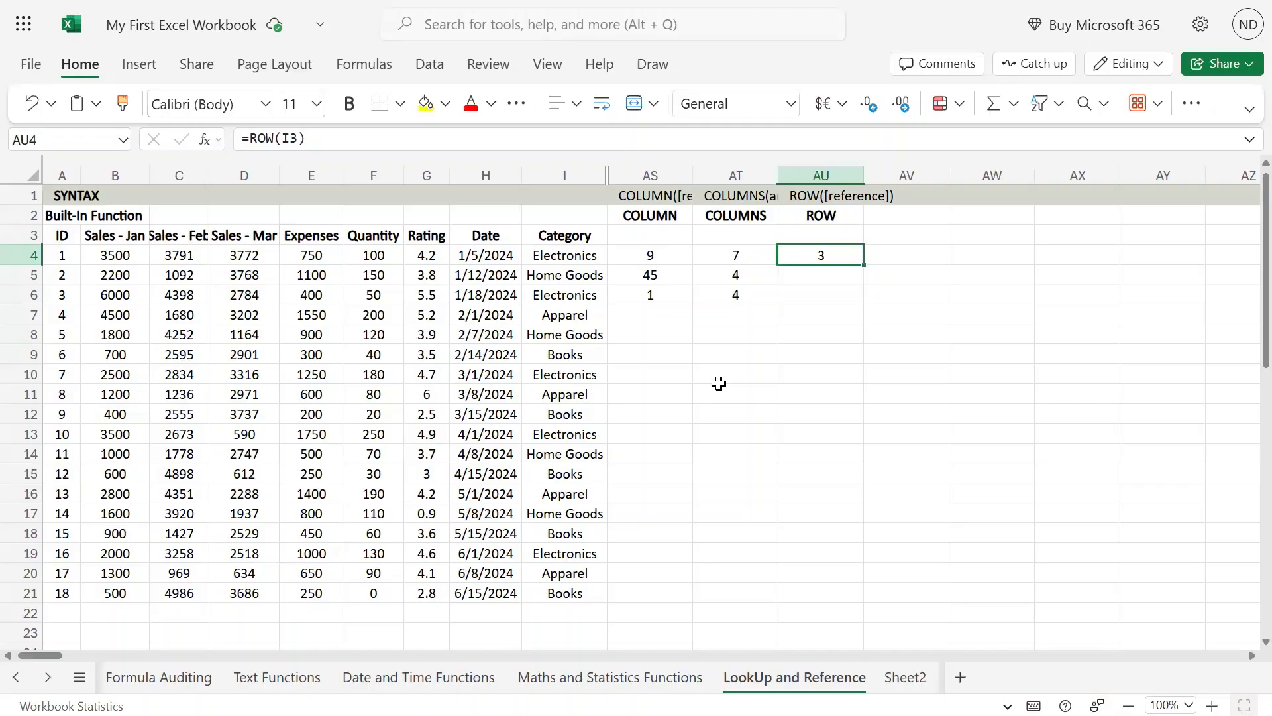
mouse_move(636, 3)
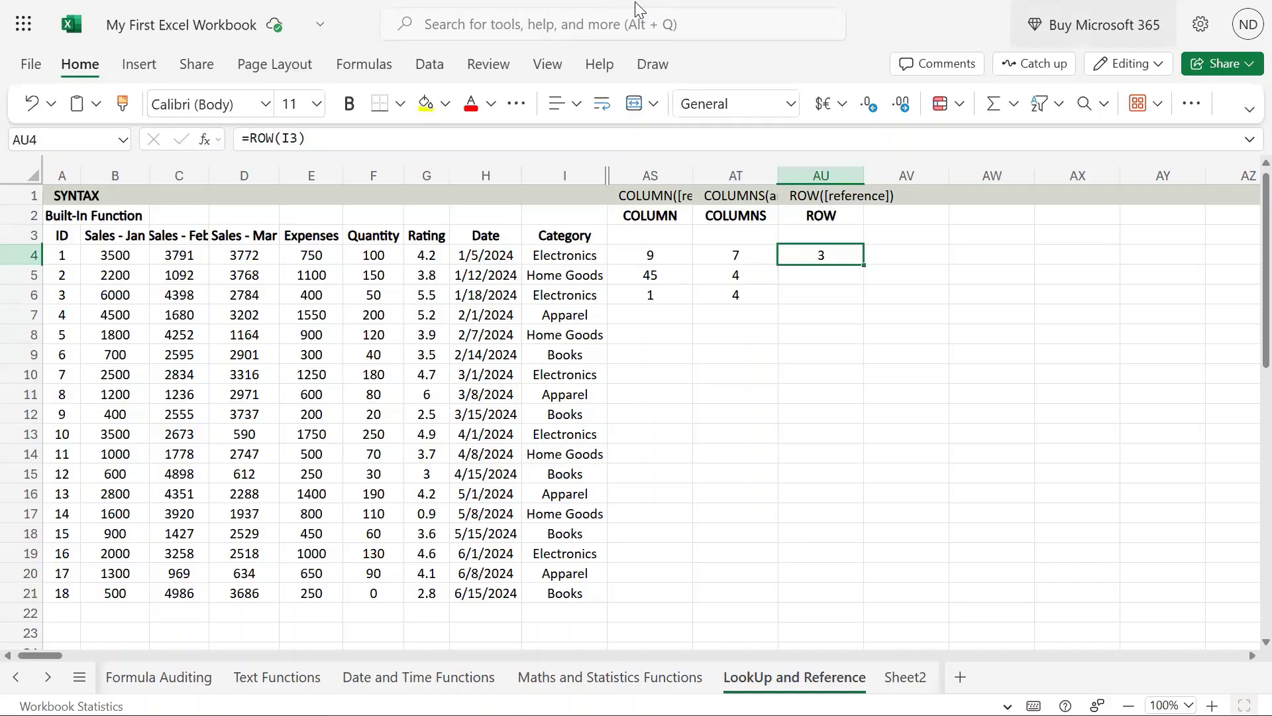
left_click(836, 272)
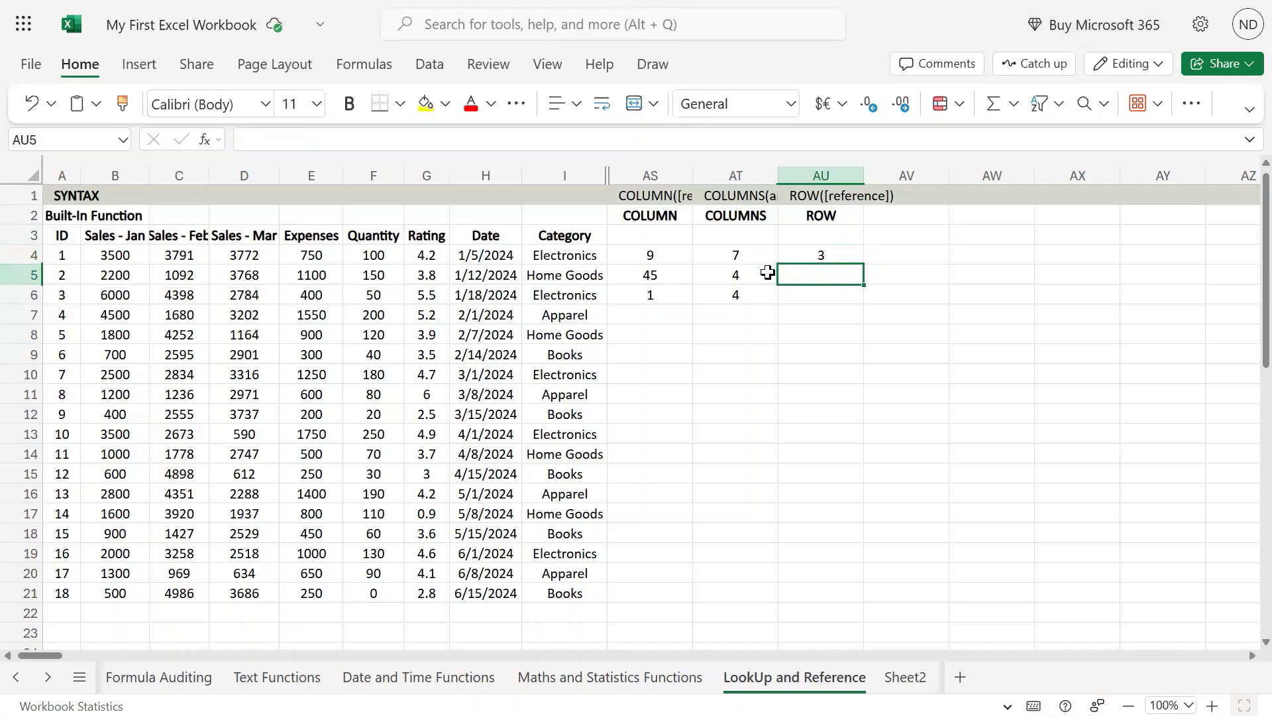
left_click(653, 275)
left_click(829, 275)
left_click(630, 275)
key("F2")
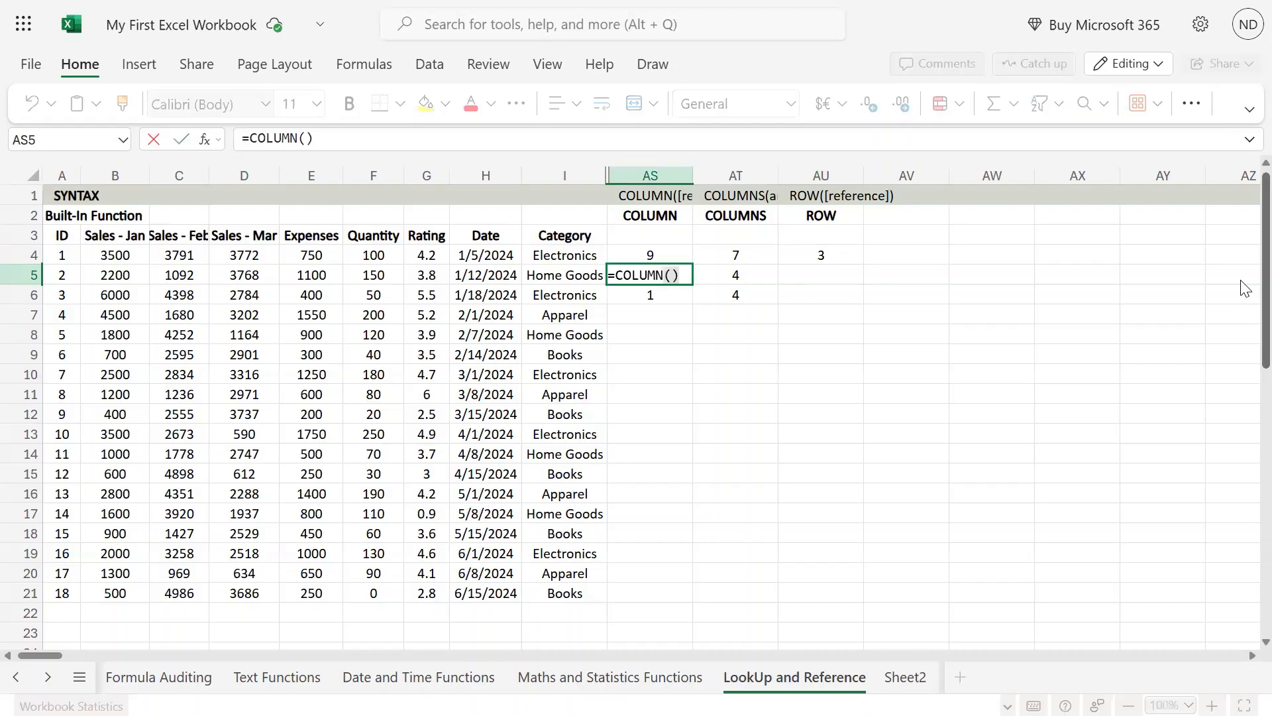
key("ctrl+a")
key("Escape")
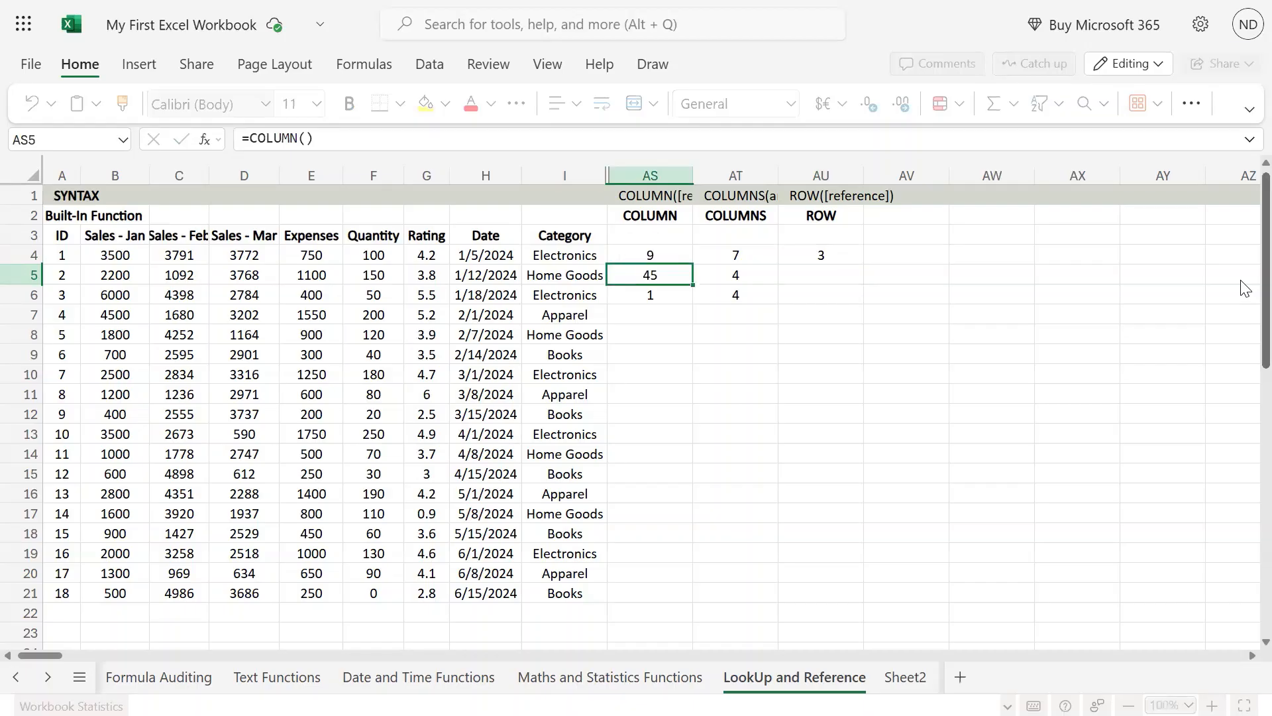
key("Right")
key("Right")
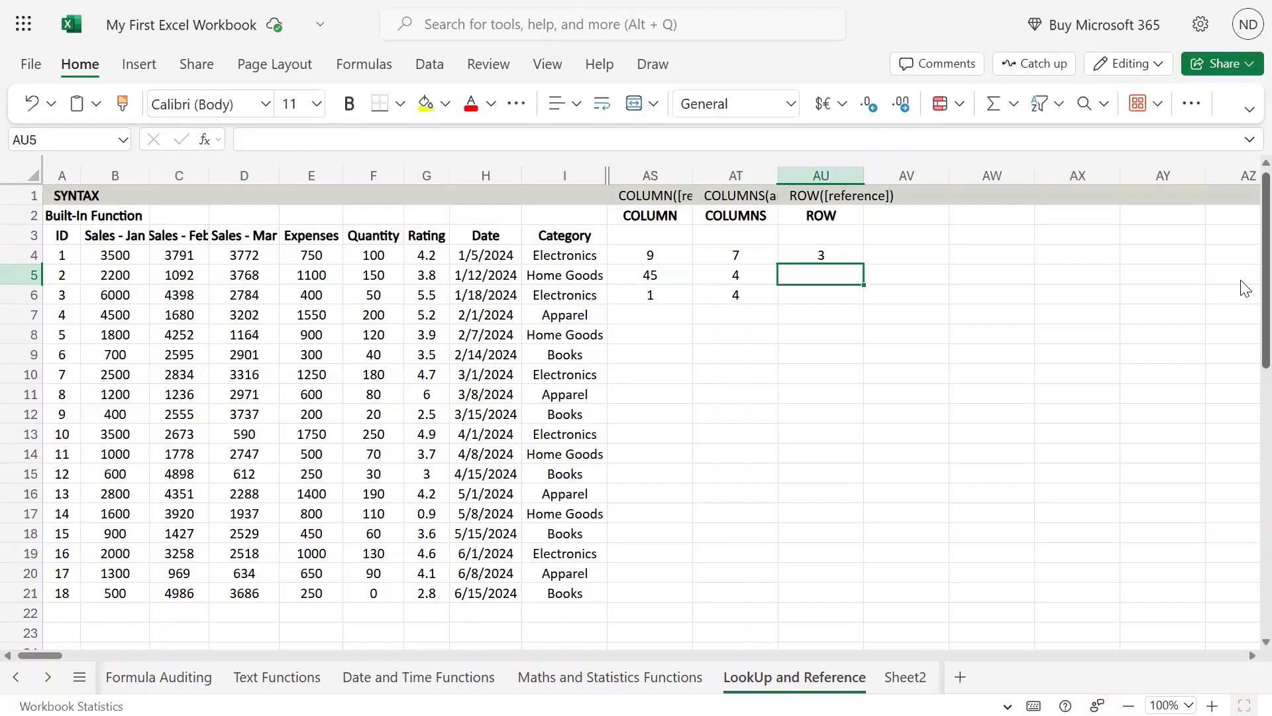
Enter the formula =ROW() in cell AU5, leaving out the optional reference
type("row([reference")
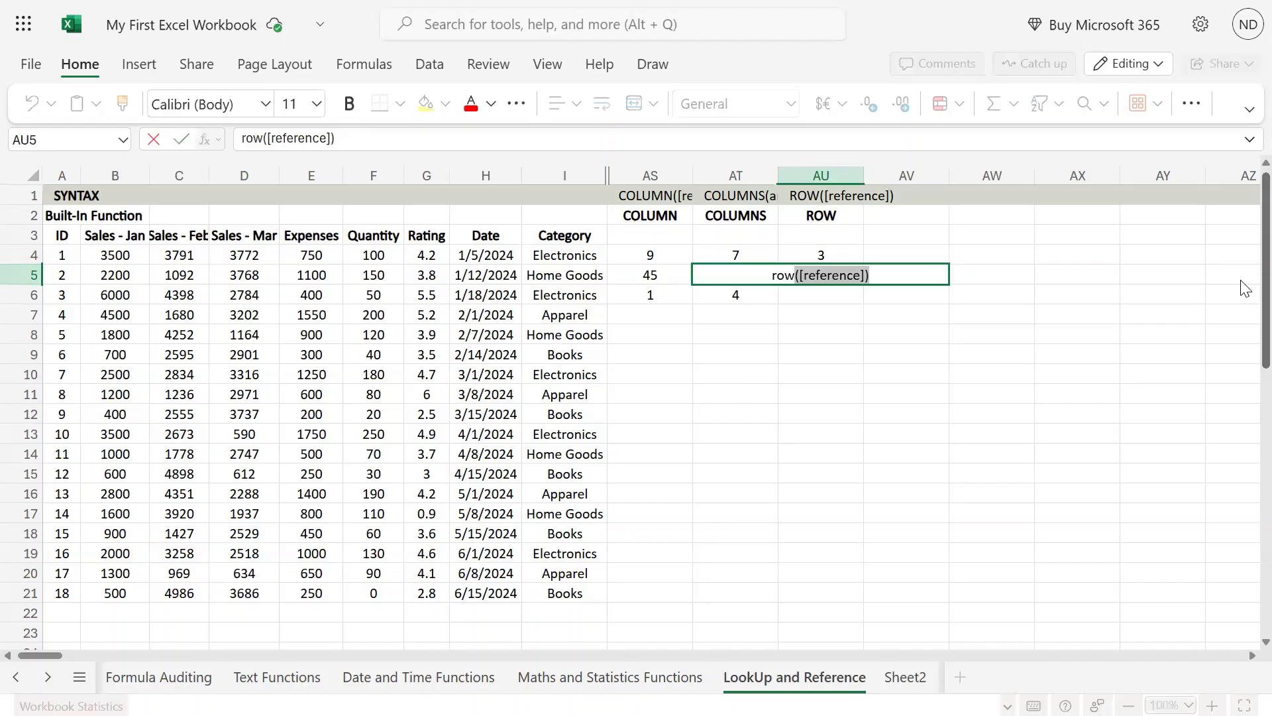
key("Escape")
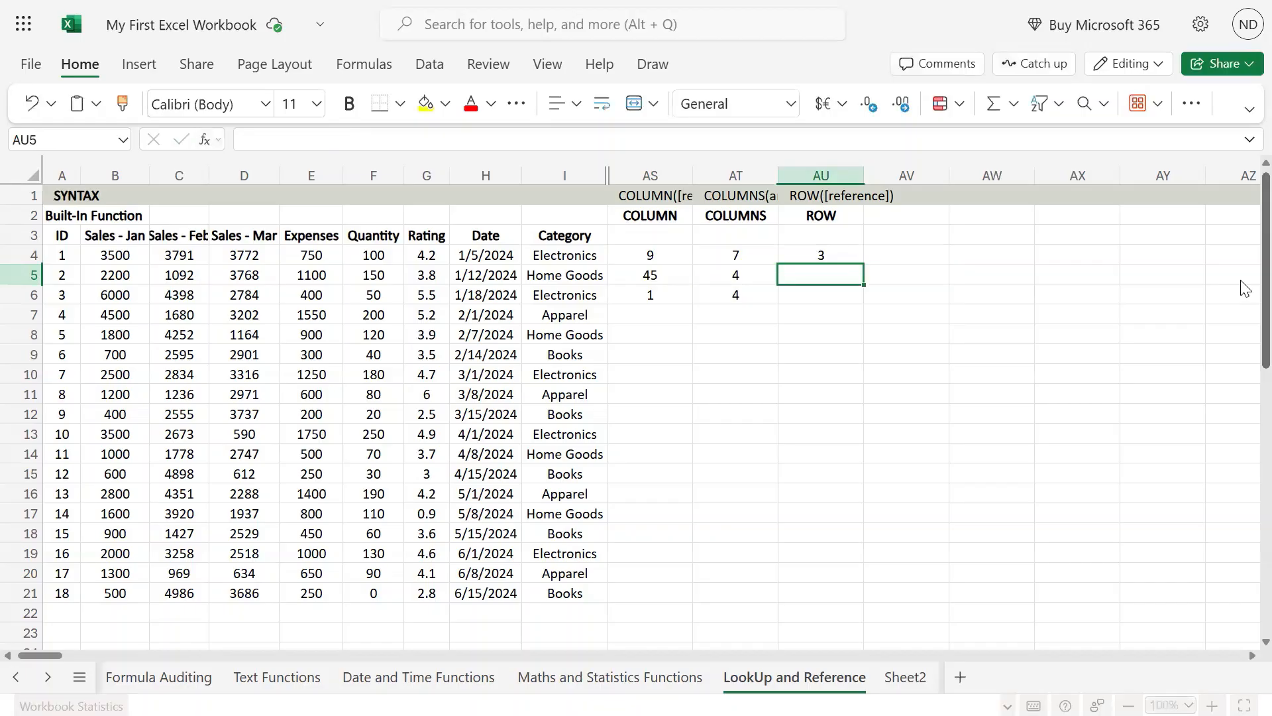
type("=row(")
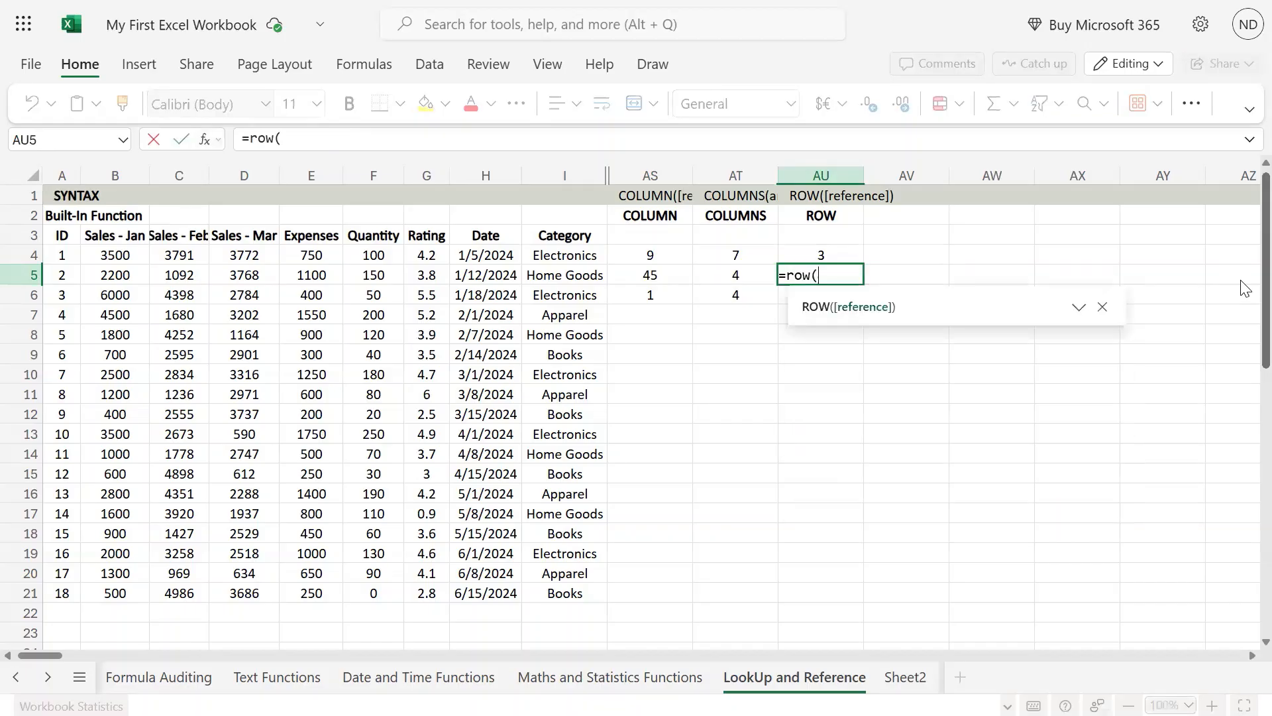
type(")")
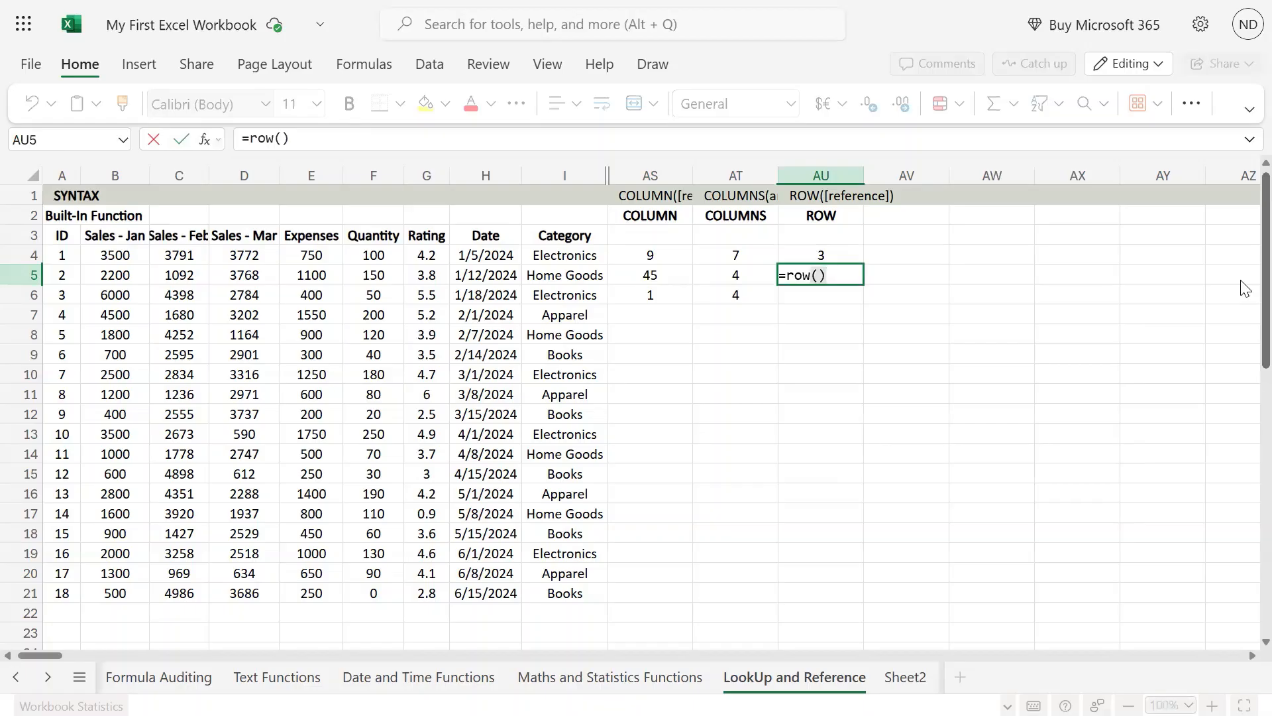
key("Return")
key("Up")
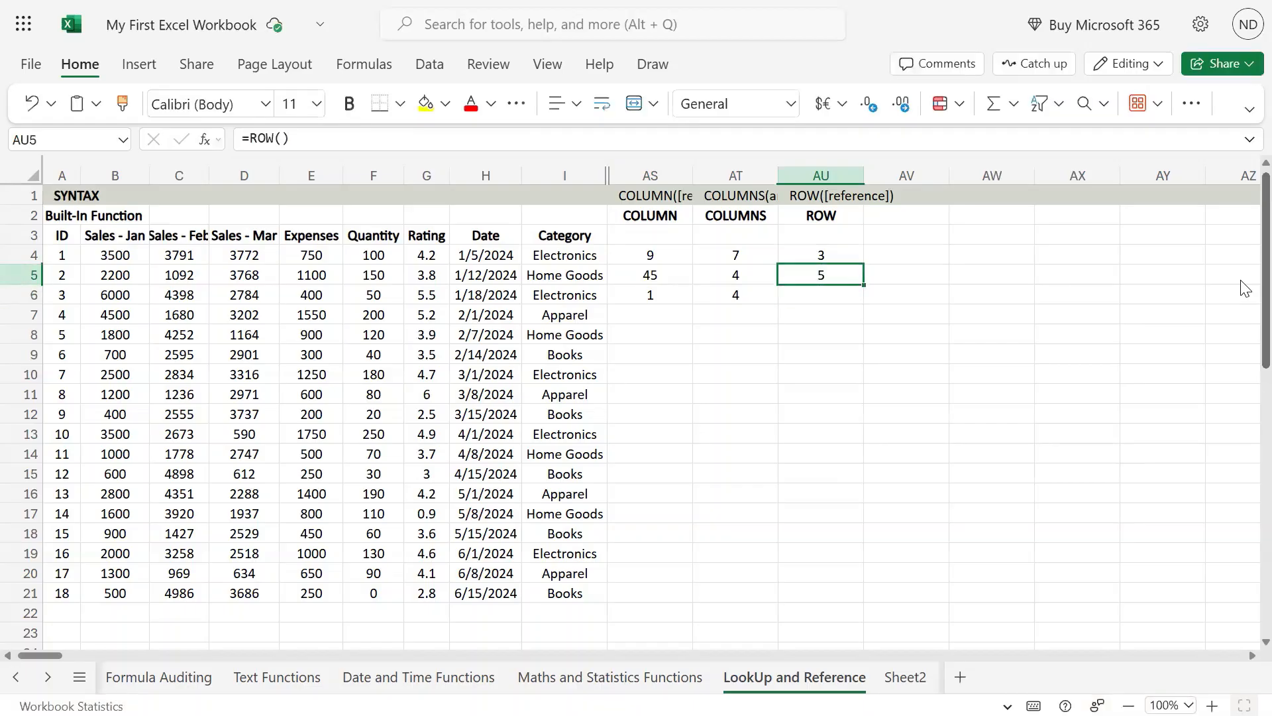
Examine the =ROW() formula in AU5 against the whole of row 5 and the neighbouring COLUMNS formula in AT5
key("shift+space")
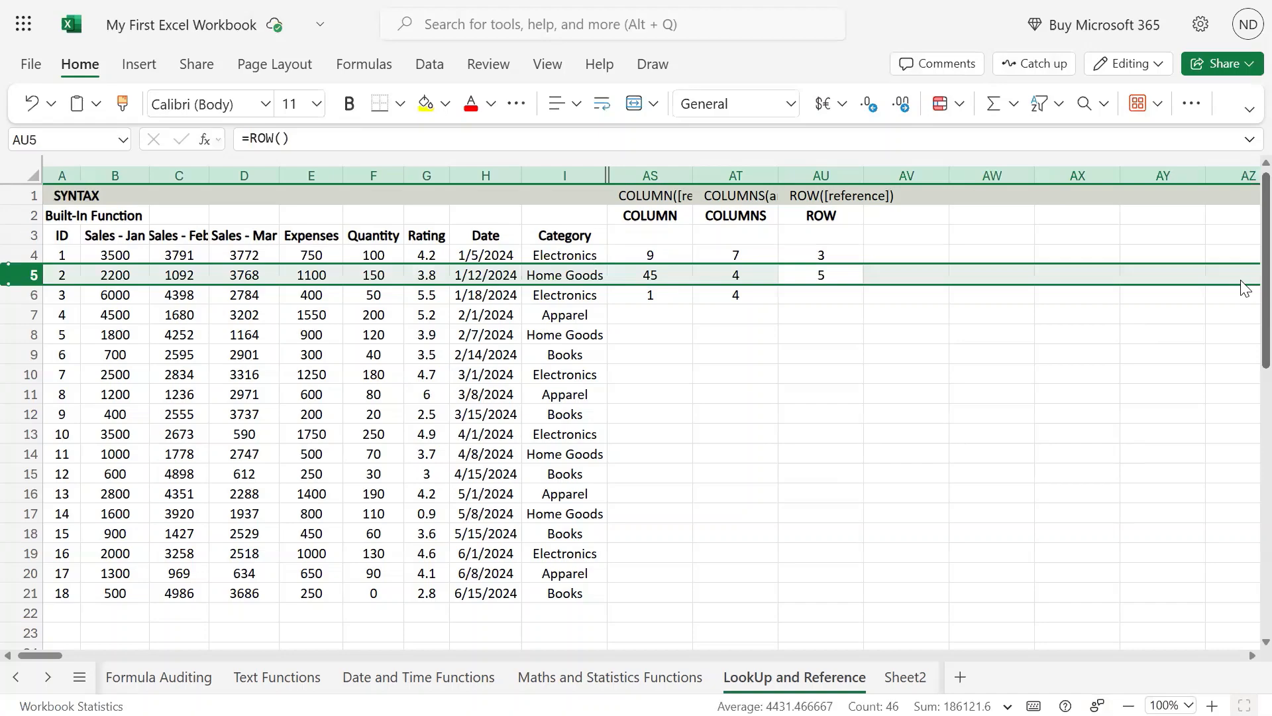
key("Right")
key("Left")
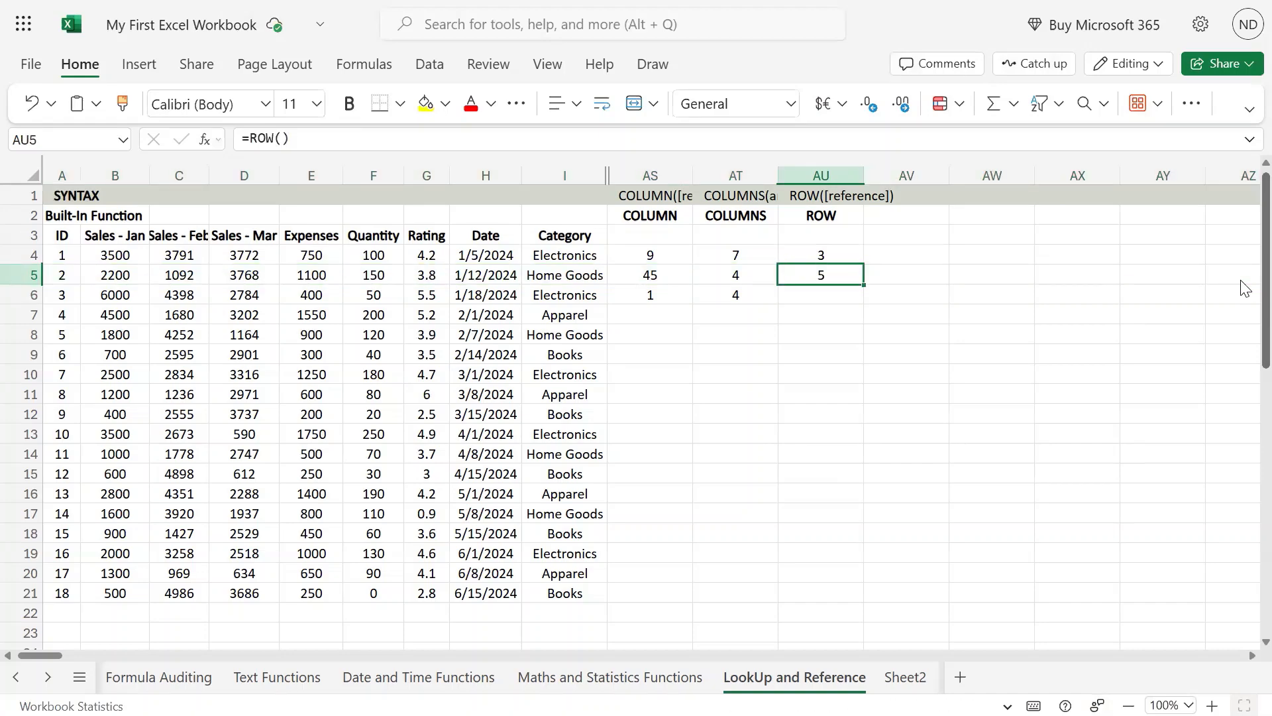
key("F2")
key("Left")
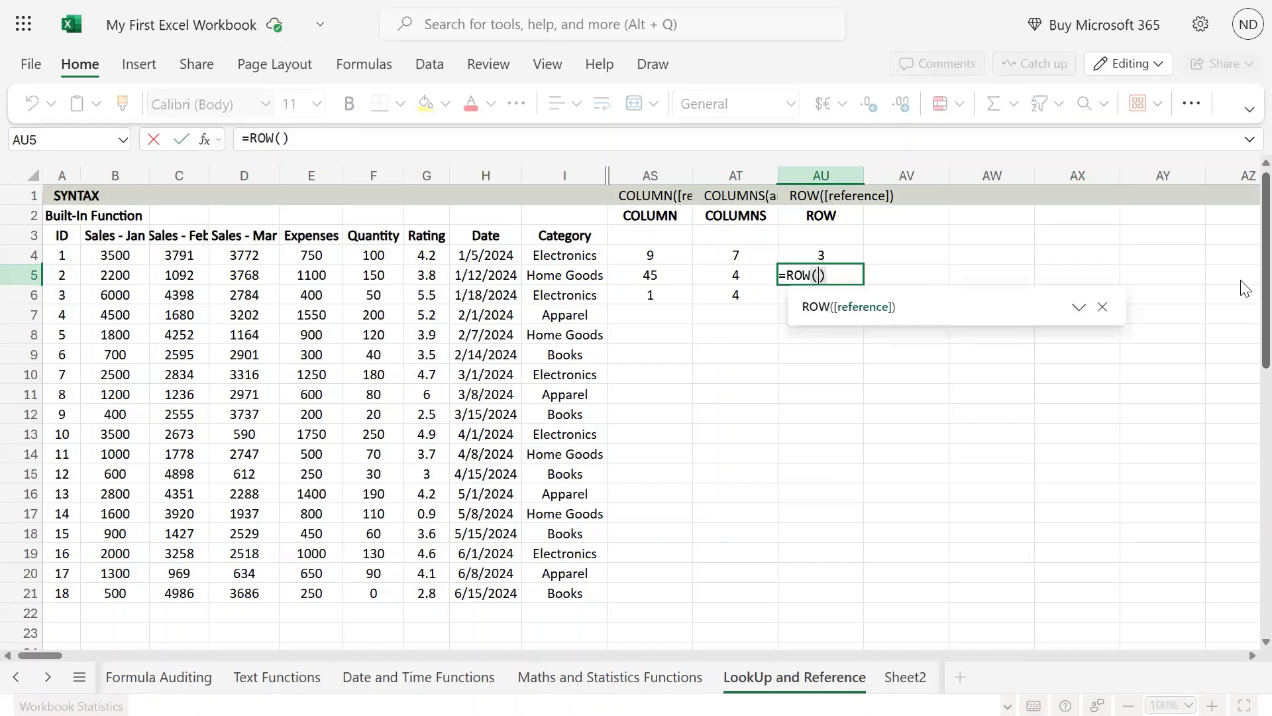
key("ctrl+Return")
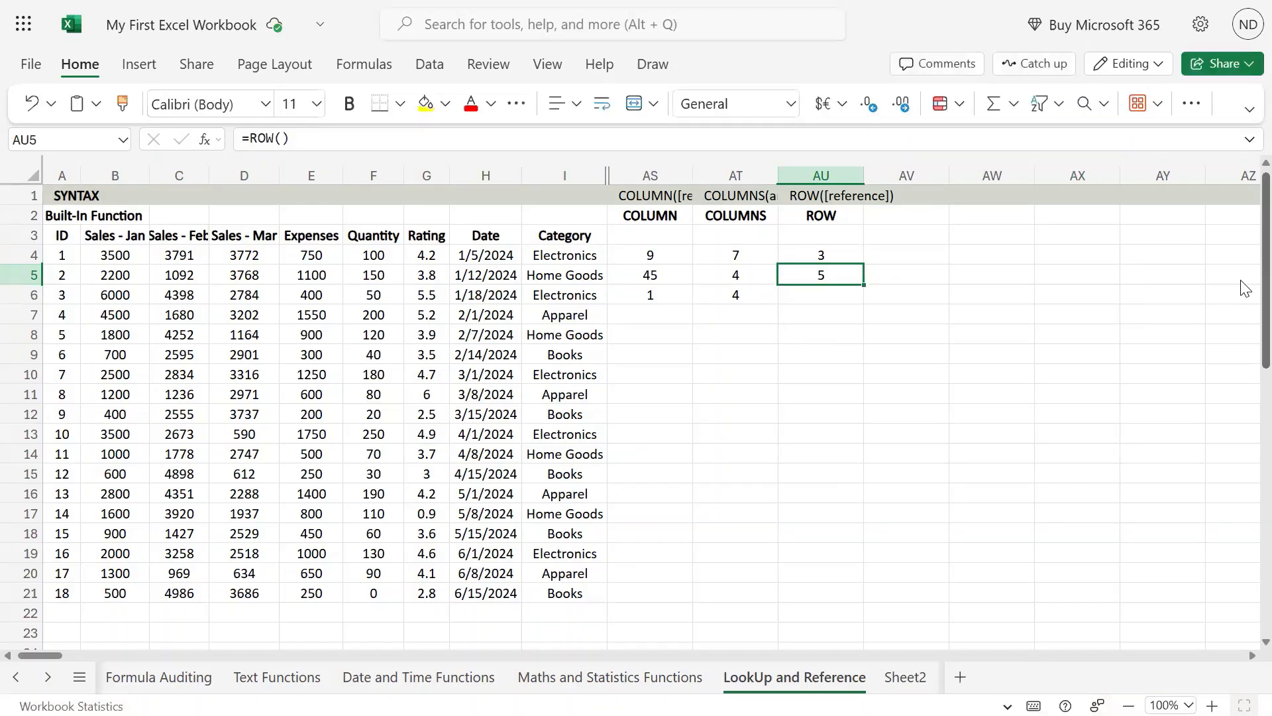
key("Up")
key("Down")
key("shift+space")
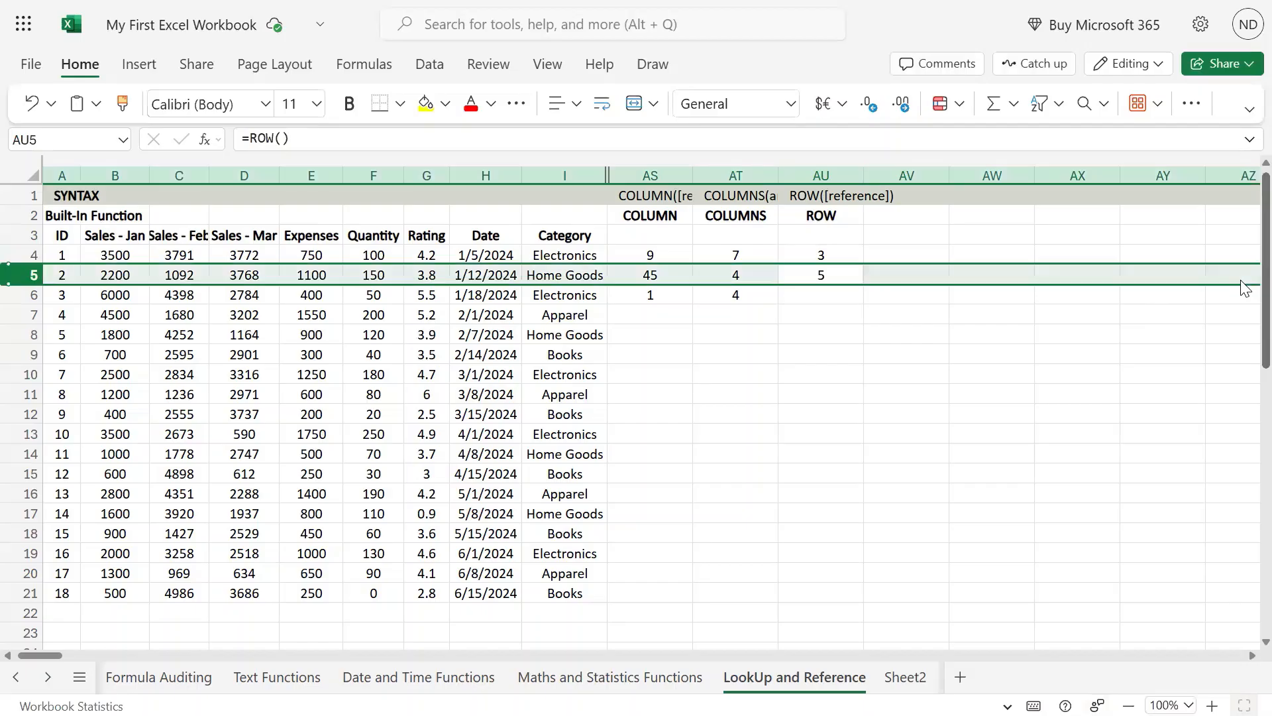
key("Left")
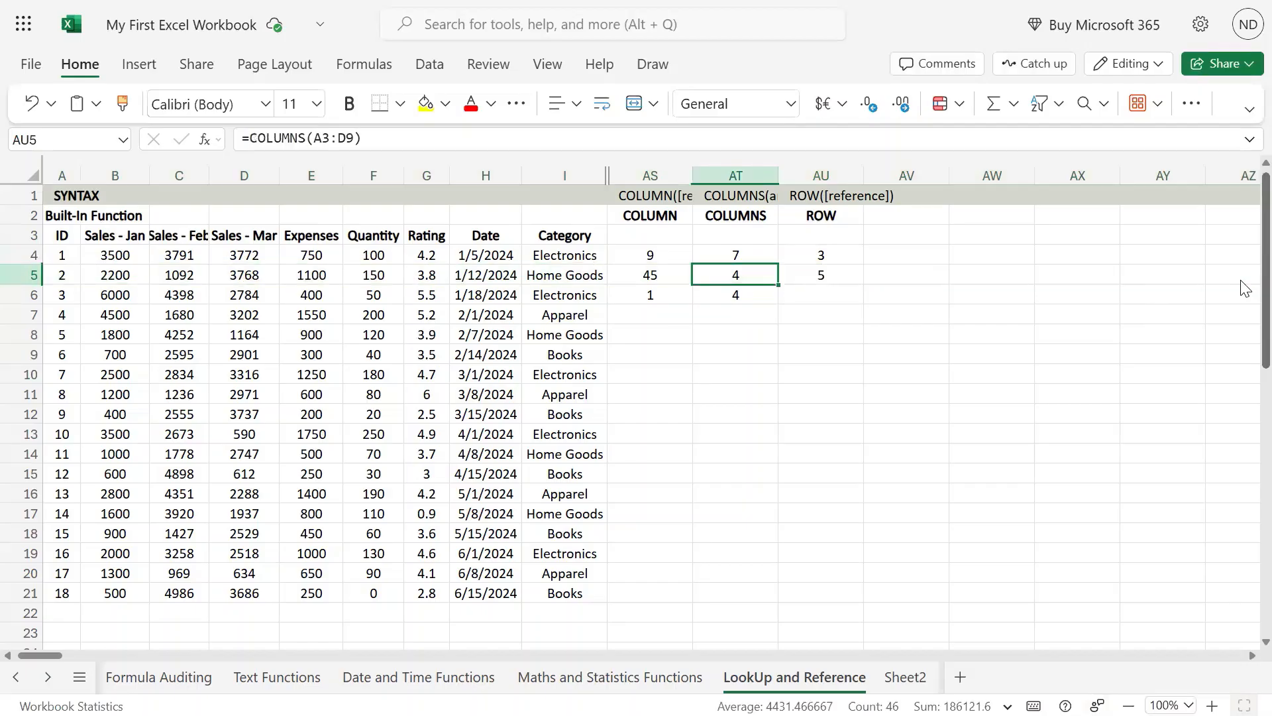
key("Left")
key("Right")
key("Right")
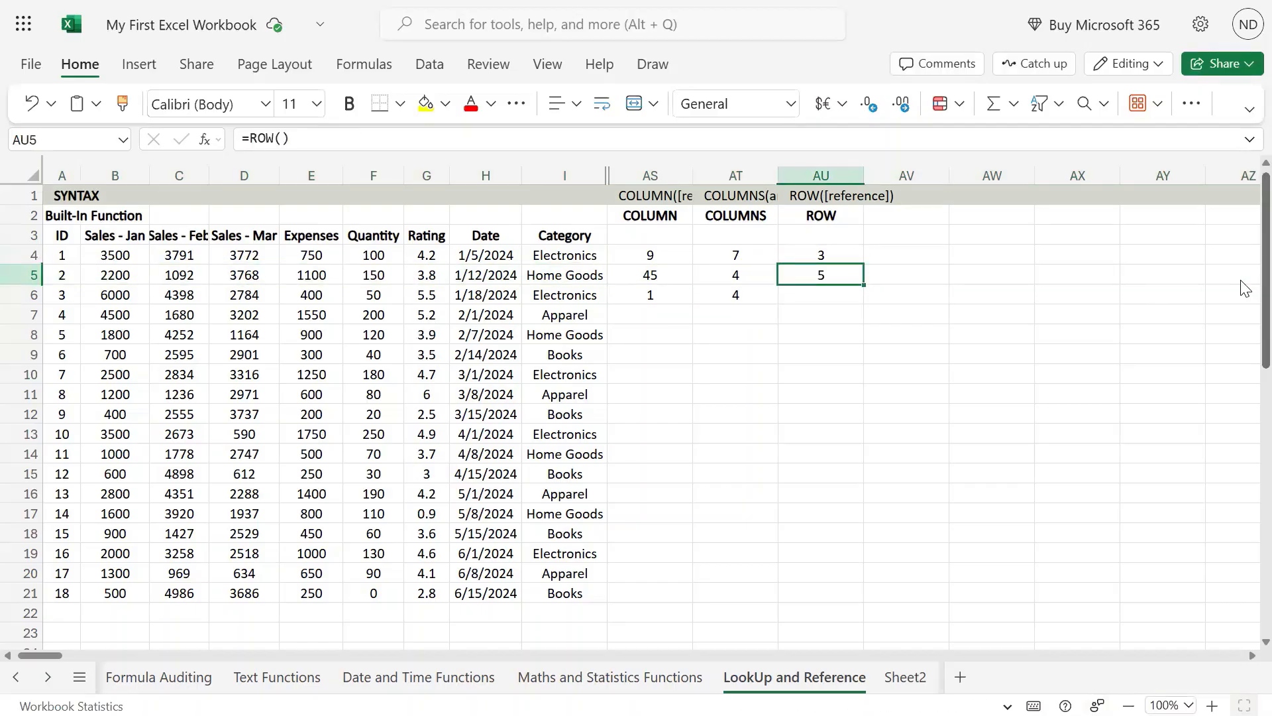
key("shift+space")
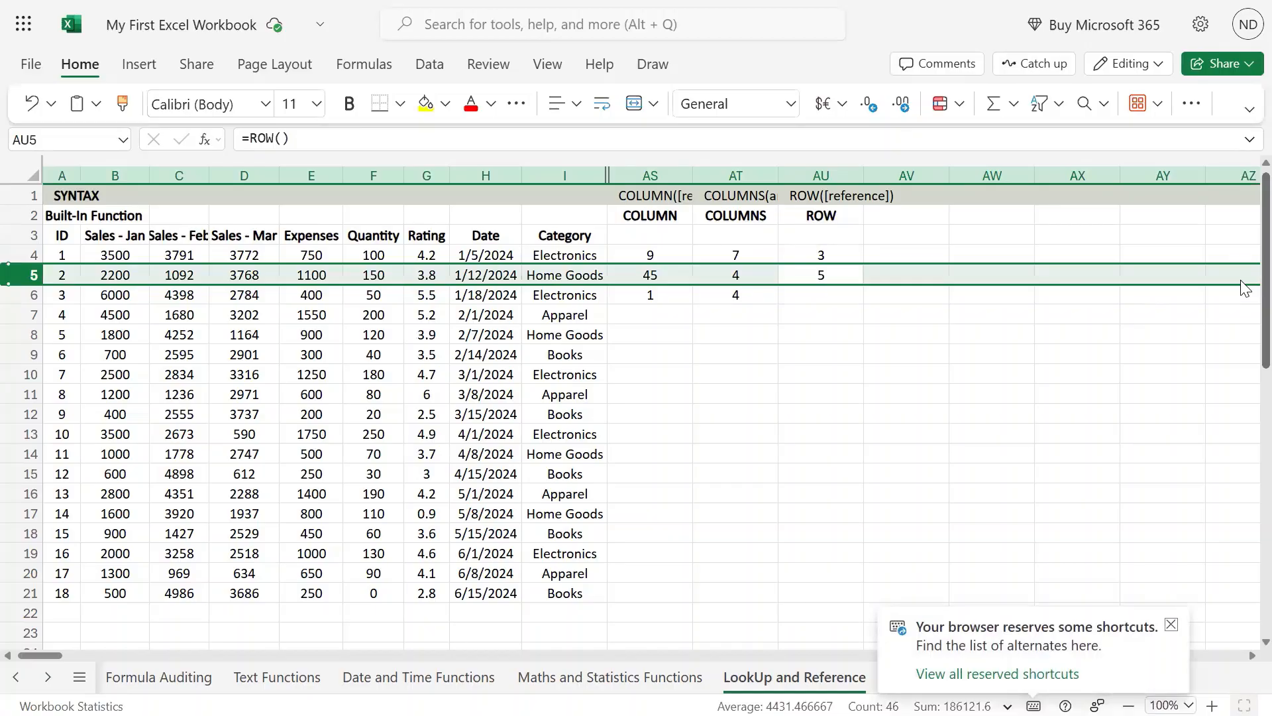
left_click(851, 276)
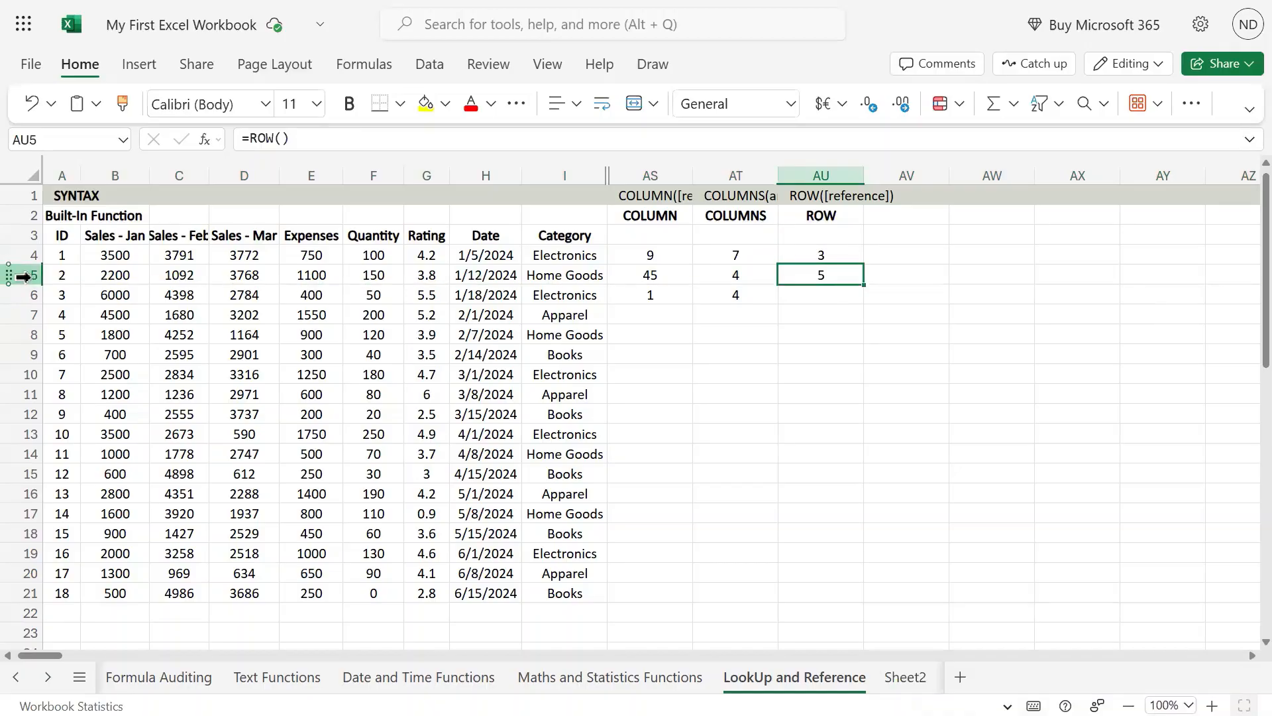
mouse_move(635, 3)
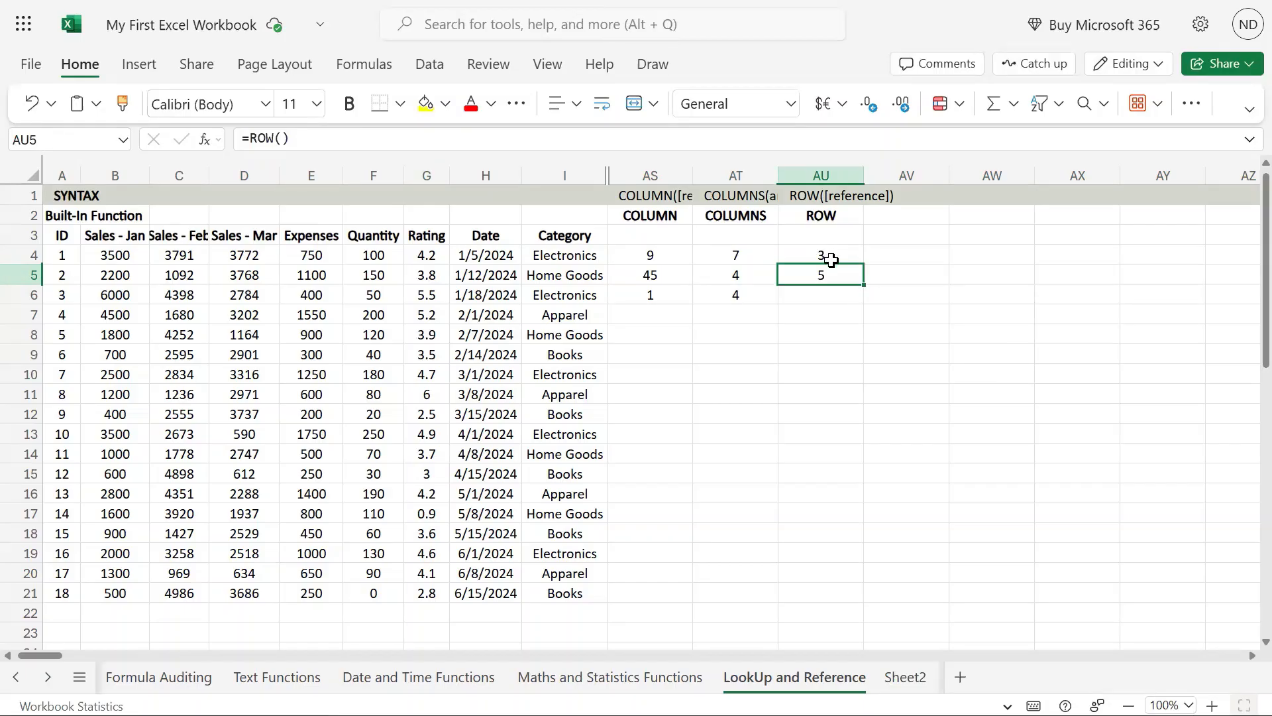
Try the formula =row(AU7:AU17,9) in cell AU7, using the range below it as the reference
left_click(829, 293)
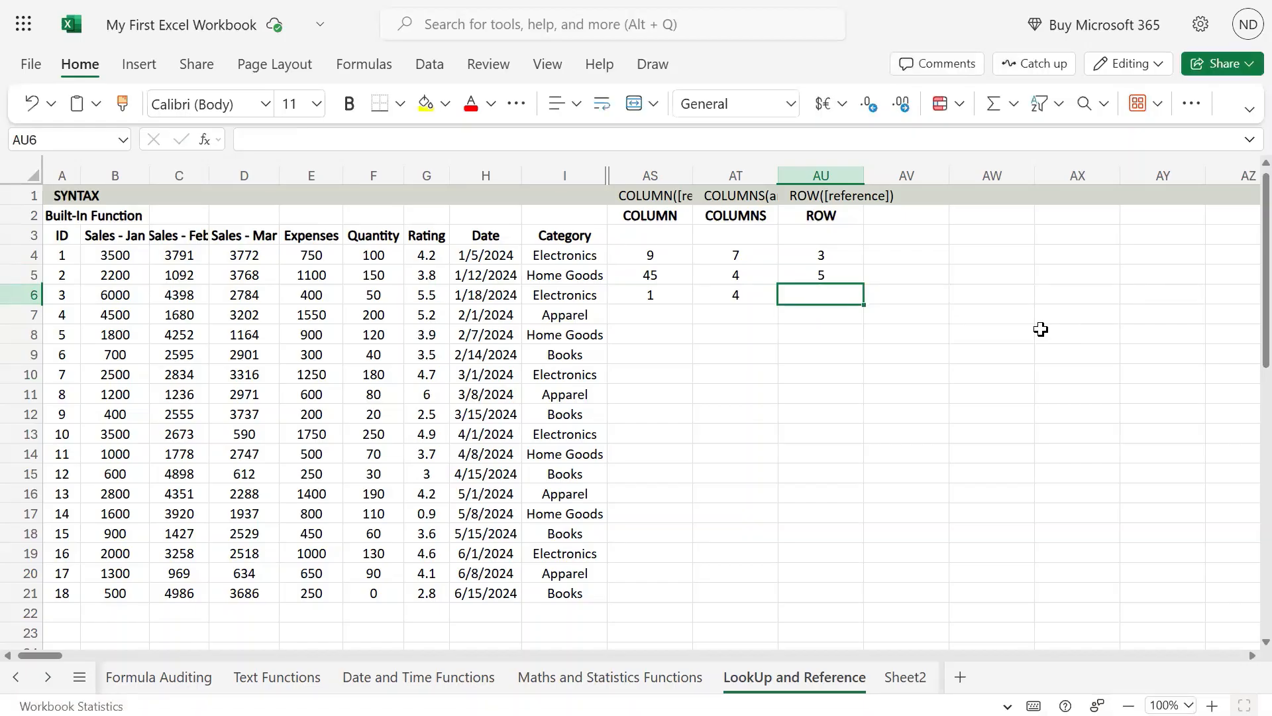
mouse_move(635, 1)
key("Down")
type("=")
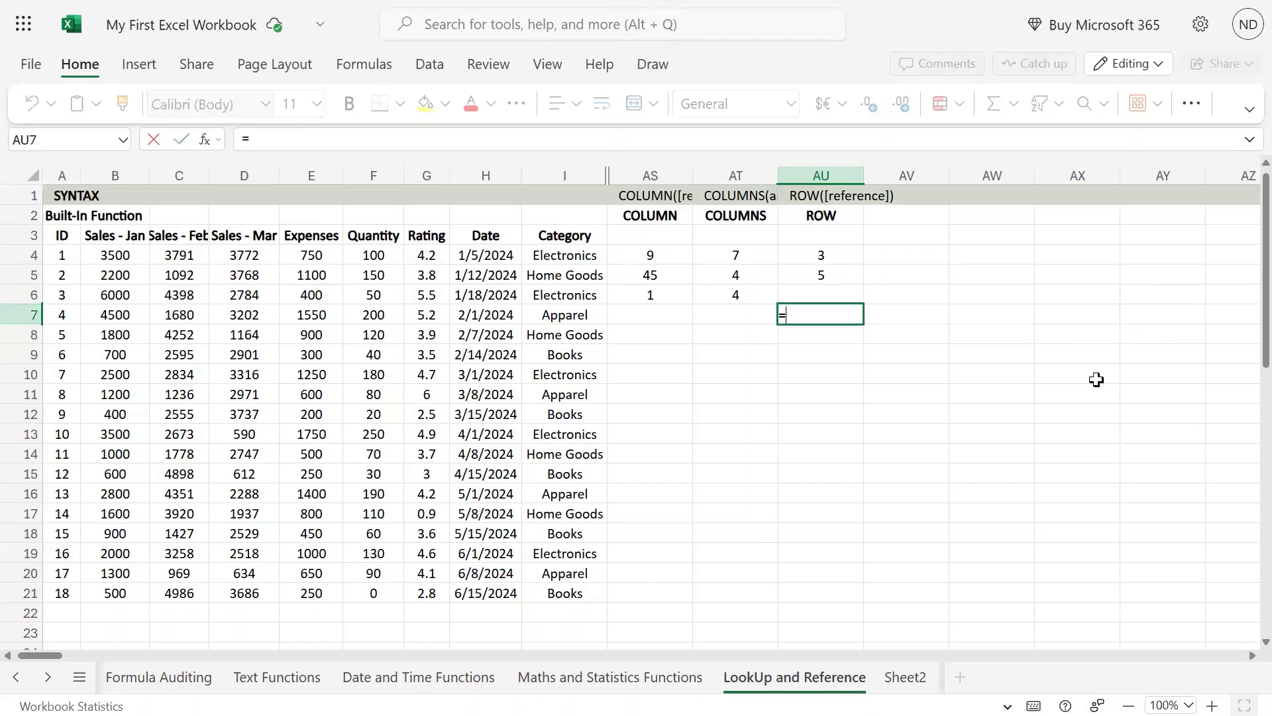
type("row(")
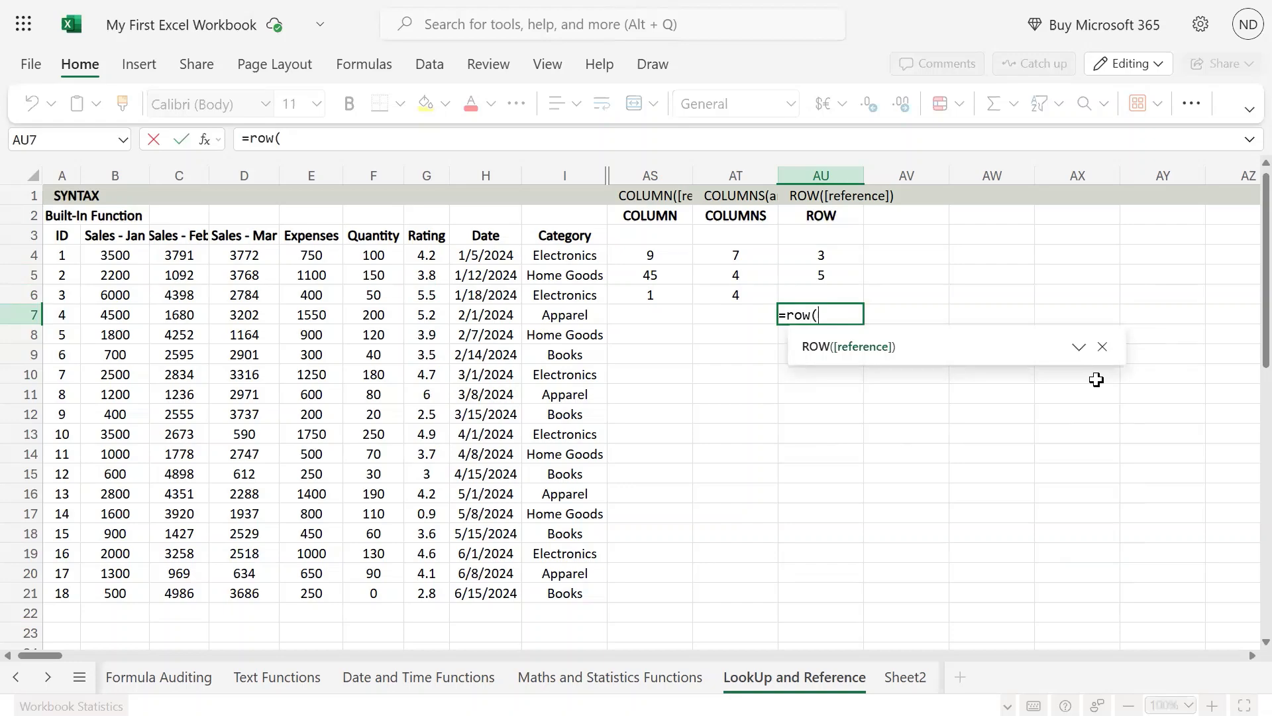
key("shift+Down")
key("shift+Down")
key("shift+Down")
key("shift+Down")
key("shift+Down")
key("shift+Down")
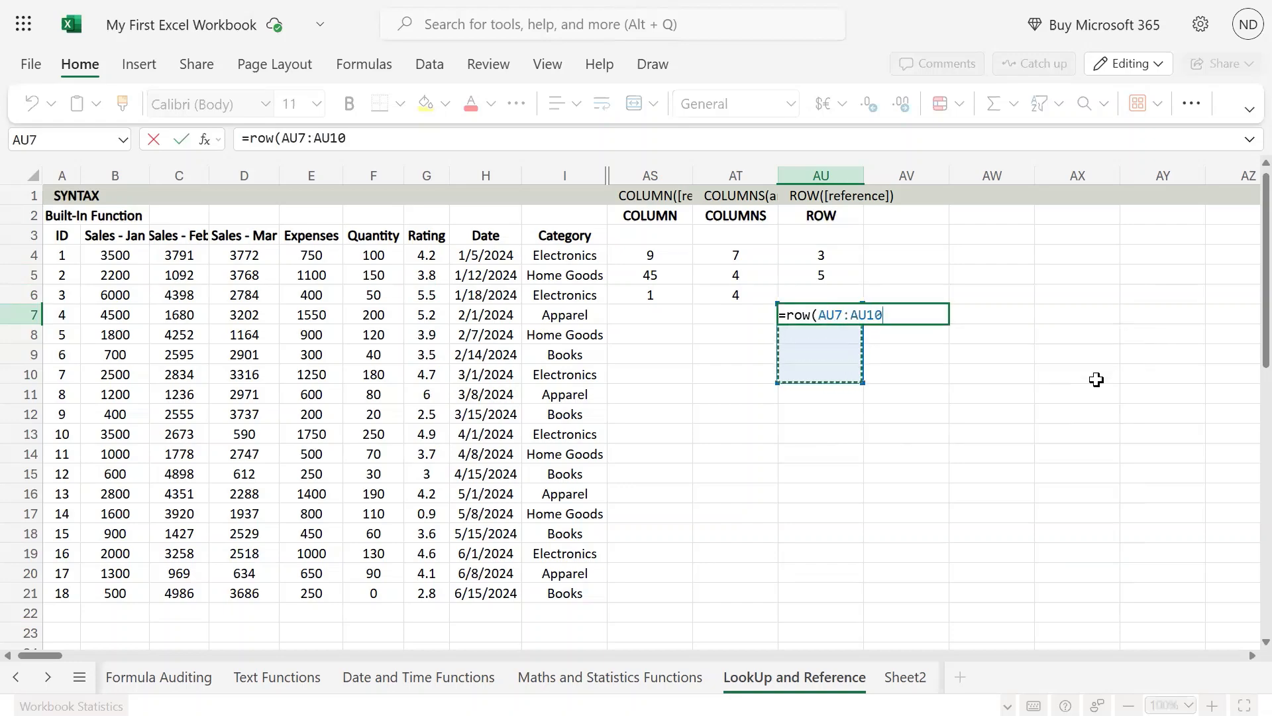
key("shift+Down")
key("shift+Down")
key("shift+Down")
key("shift+Down")
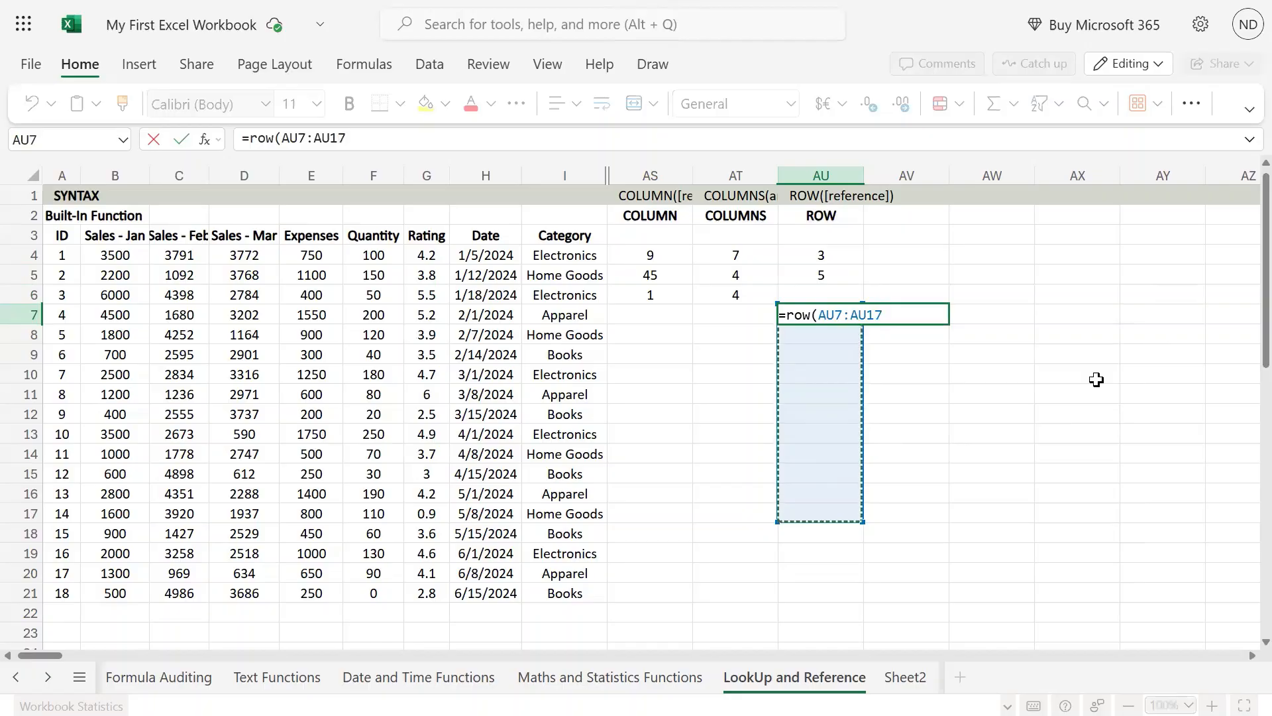
type(",")
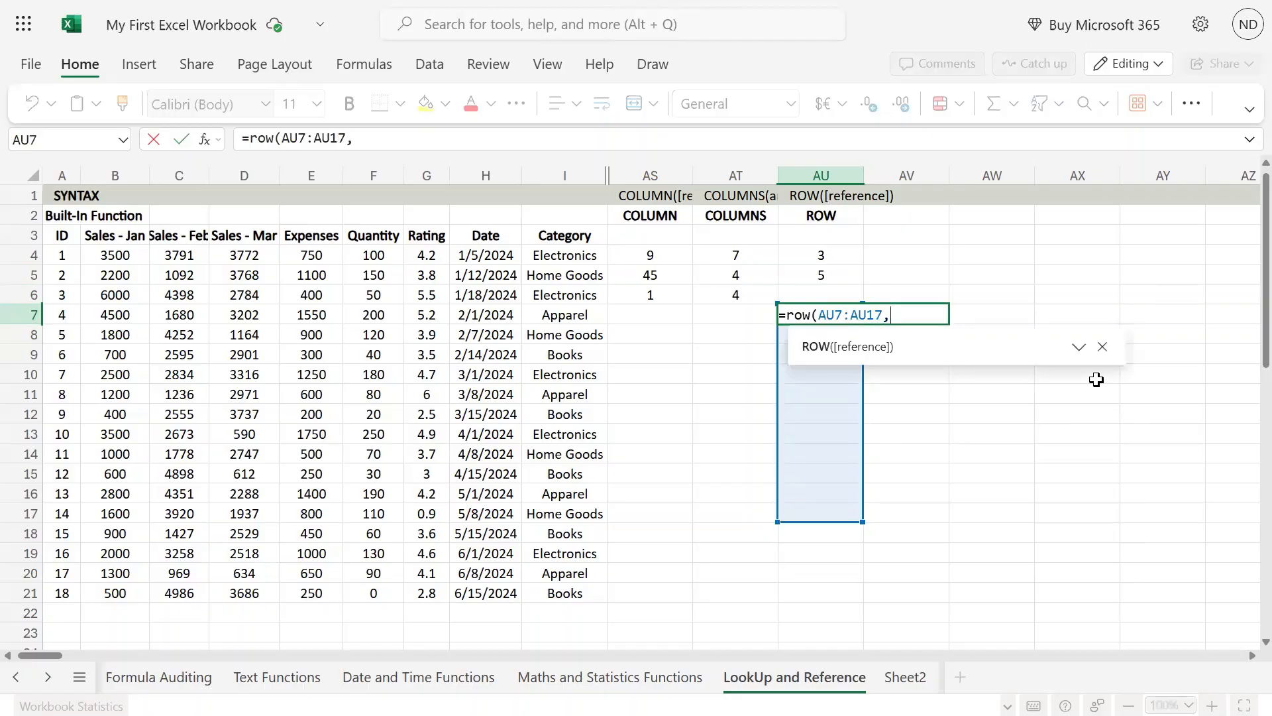
type("9)")
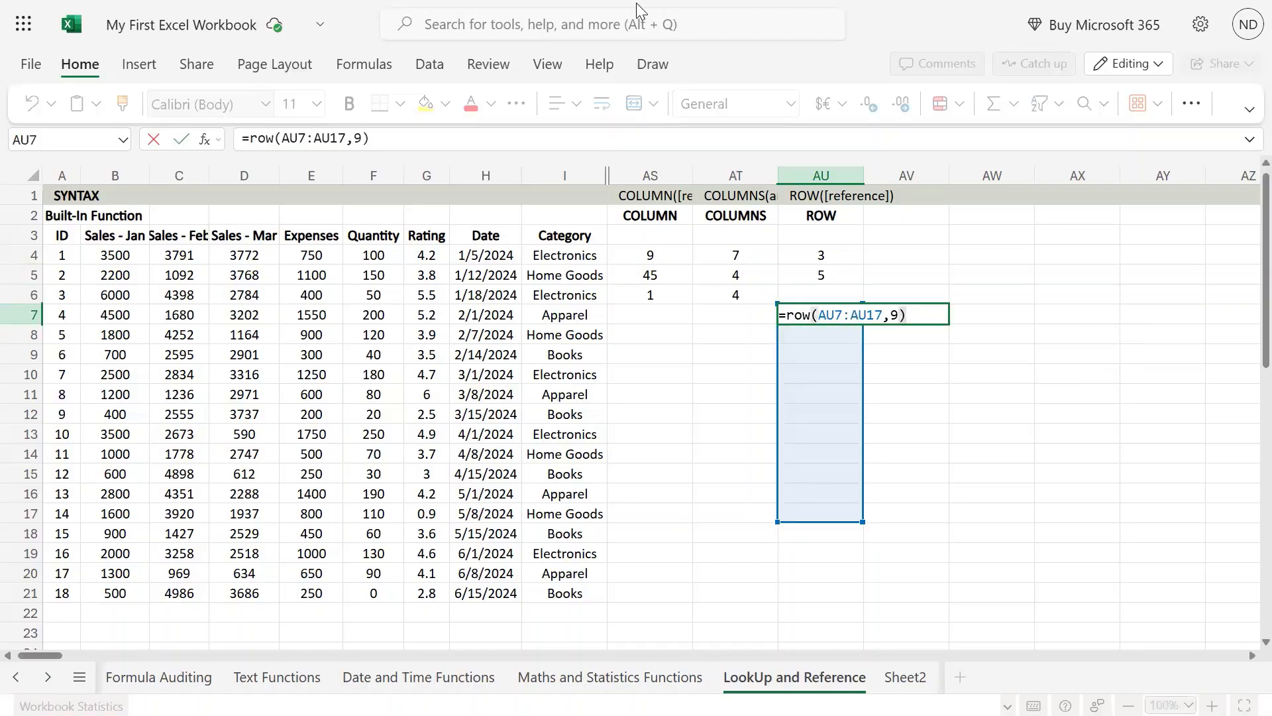
key("Return")
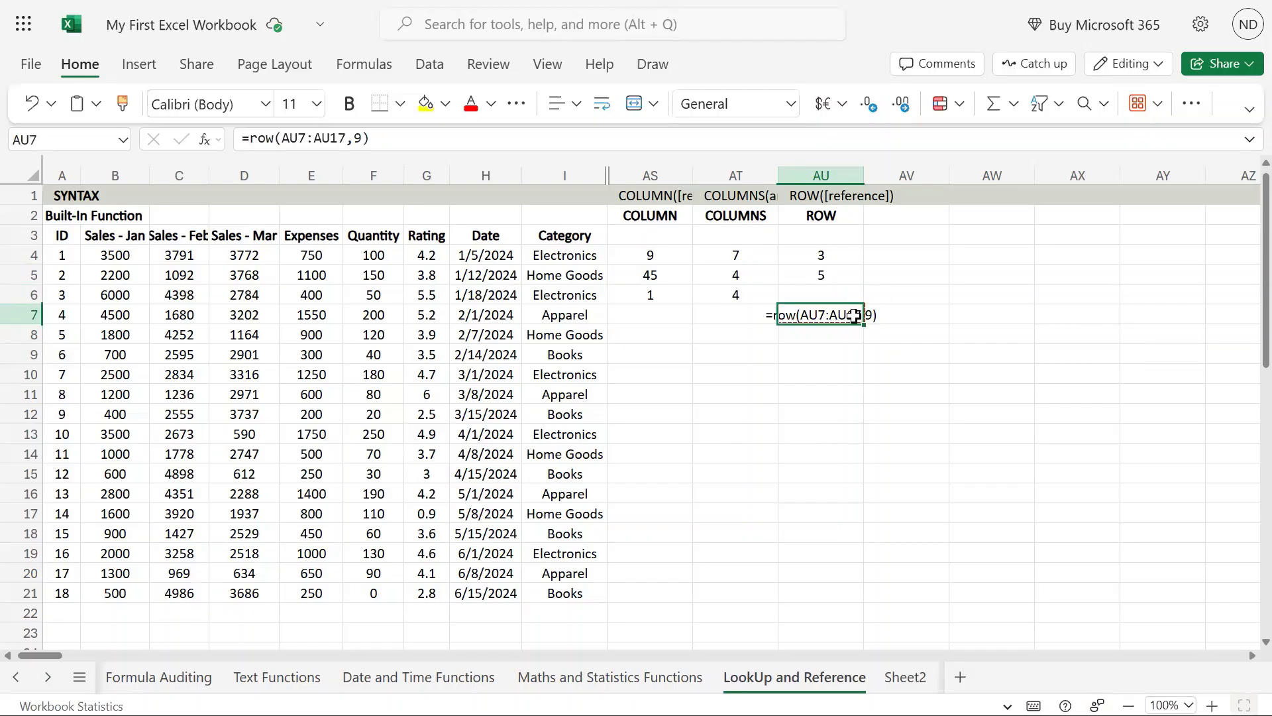
Correct the formula in AU7 to =ROW(AU7:AU17)*9 so that each row number is multiplied by 9
double_click(854, 315)
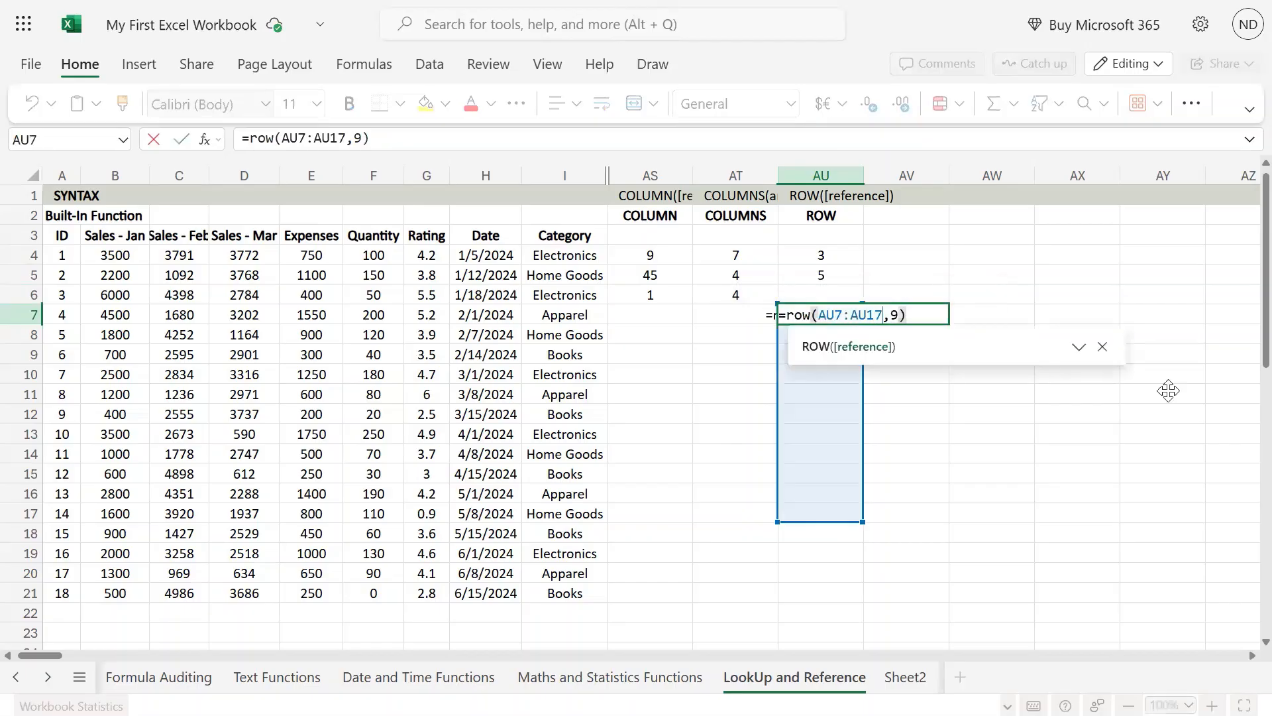
type(")")
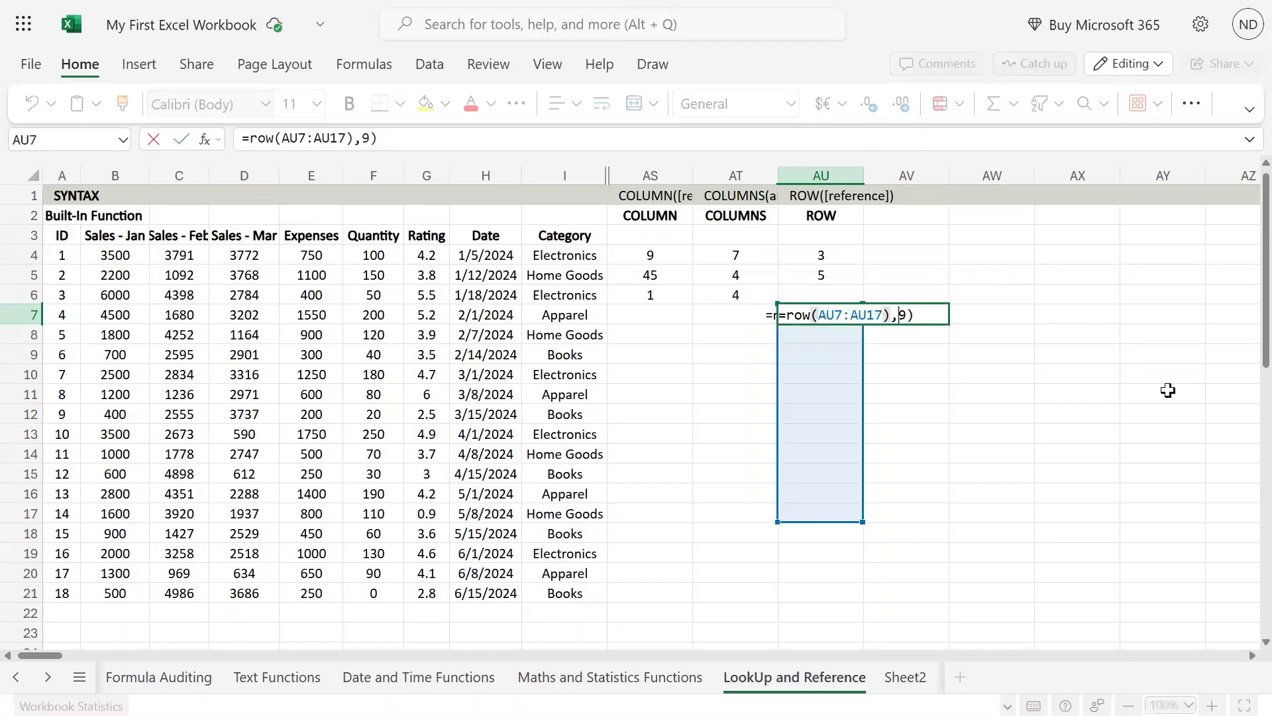
key("BackSpace")
type("*")
key("BackSpace")
key("Return")
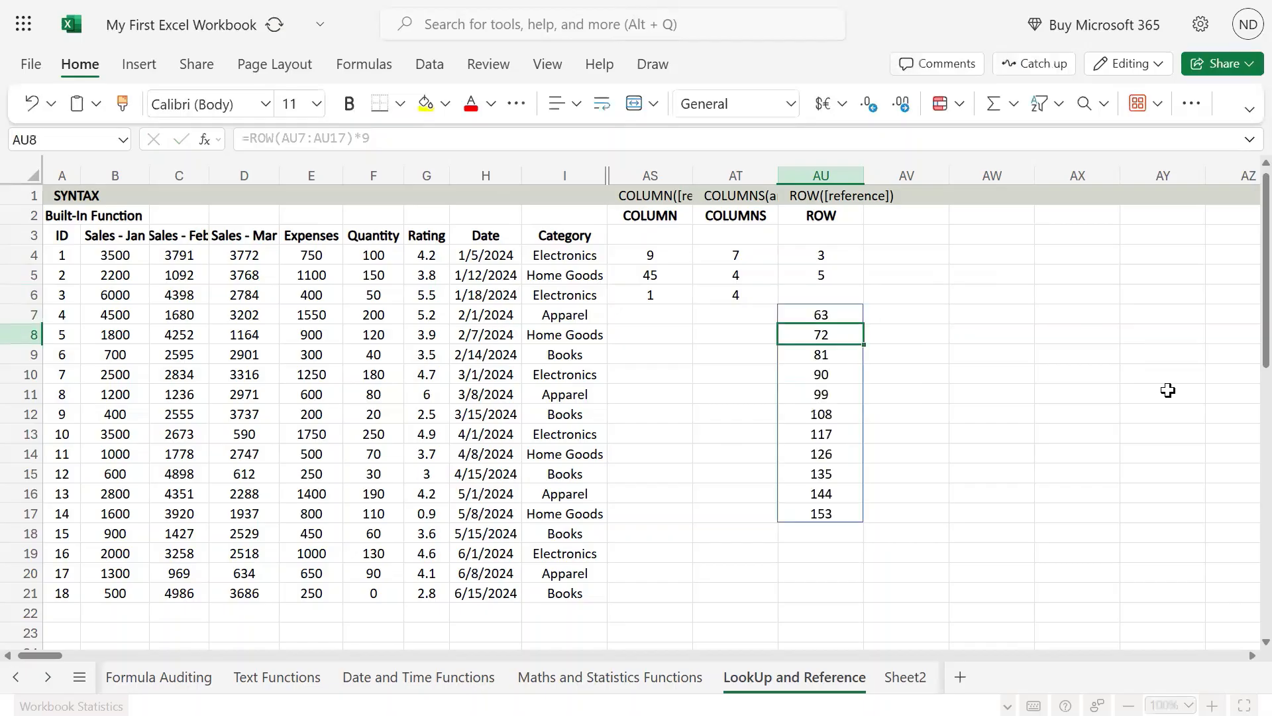
Examine the spilled cells of the ROW formula around AU7 and AU8 and the empty cells beside them
key("Up")
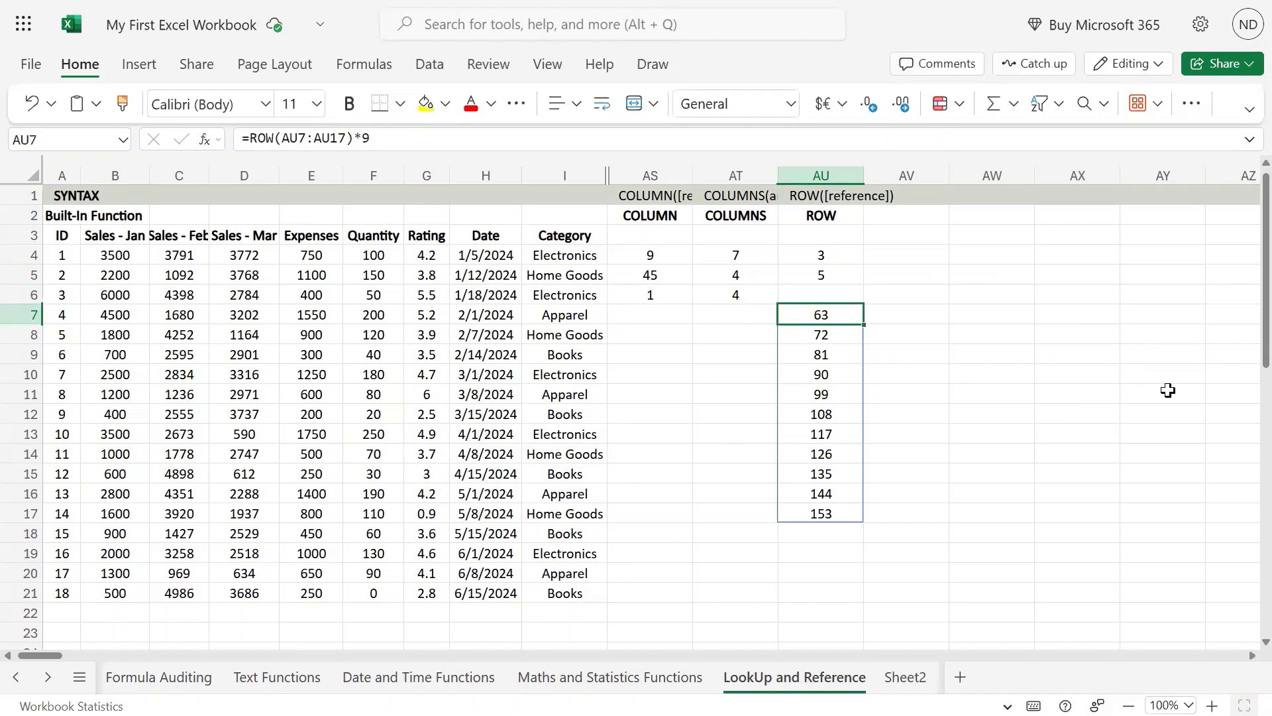
key("Down")
key("Up")
key("Up")
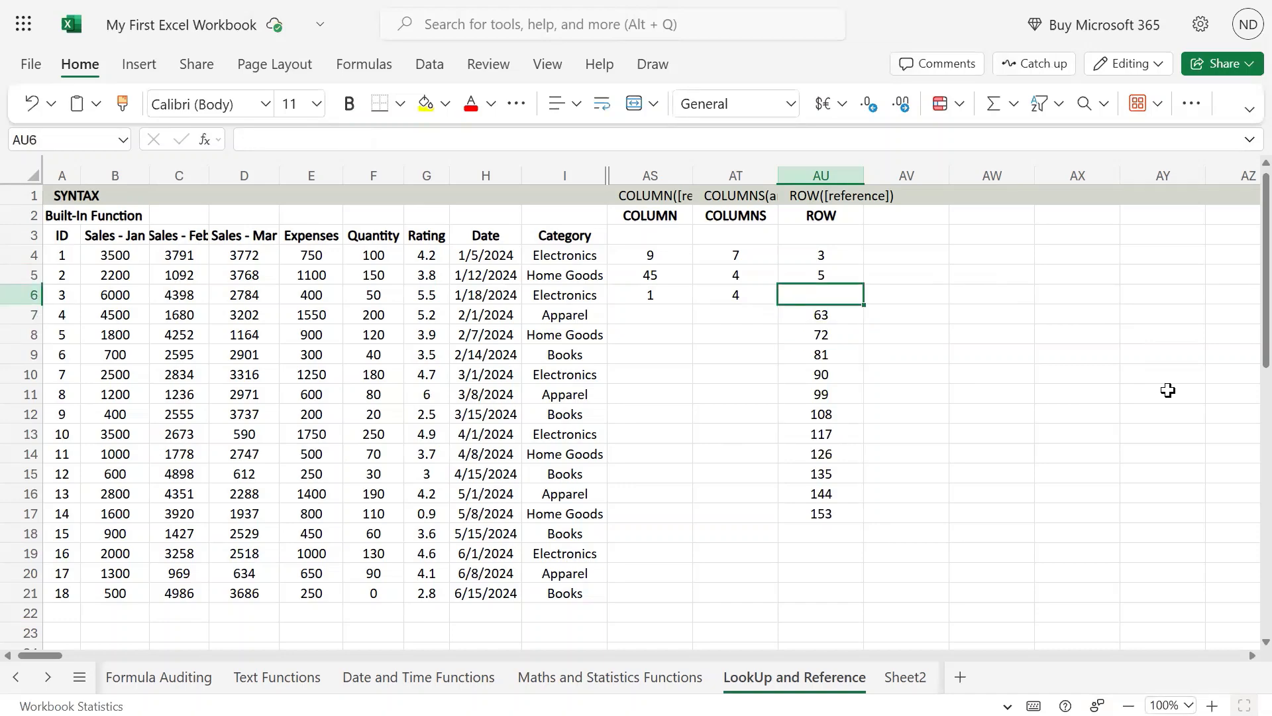
key("Down")
key("Down")
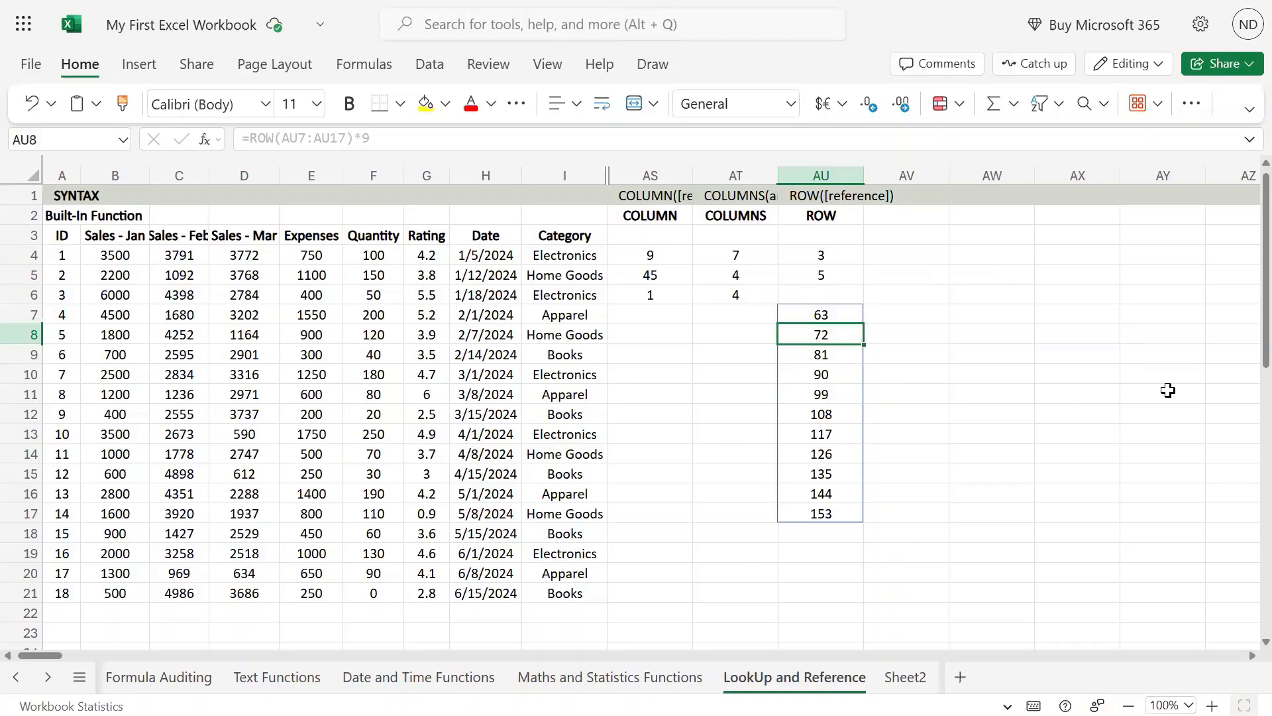
key("Left")
key("Left")
key("Left")
key("Right")
key("Right")
key("Right")
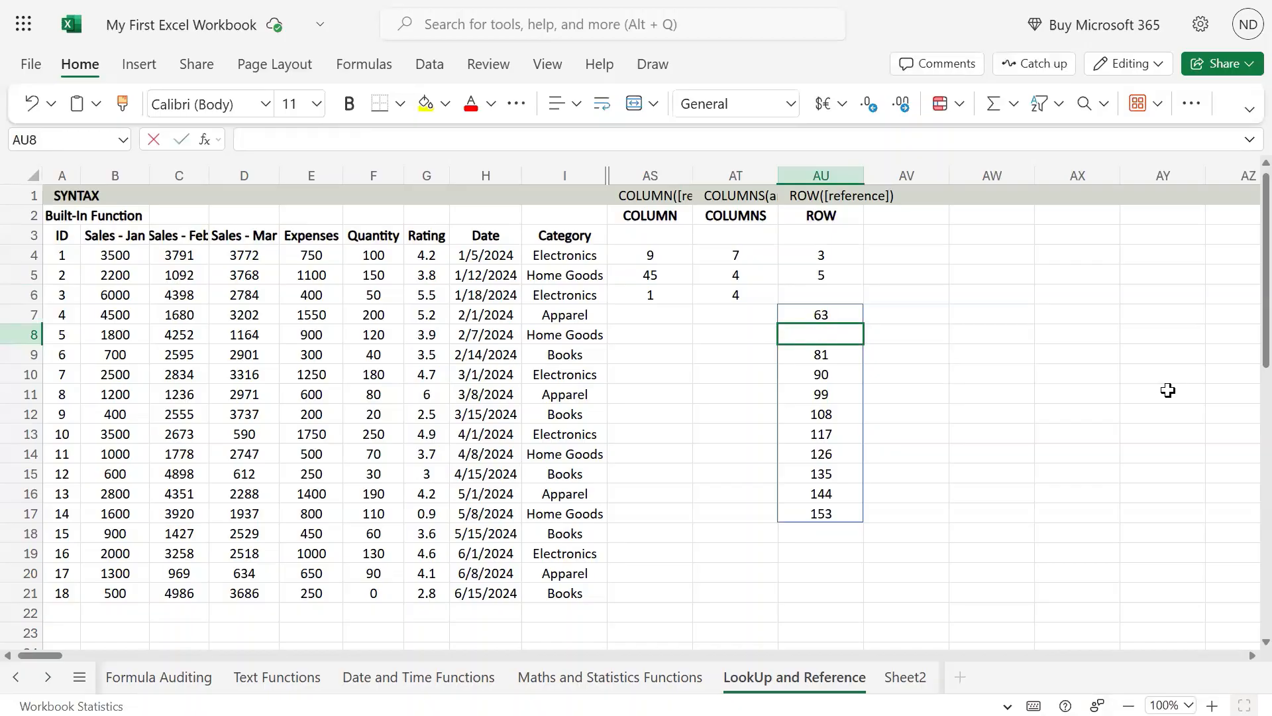
Inspect the reference and multiplier in AU7's formula and compare it with the spilled formula in AU8
key("Up")
key("F2")
key("Left")
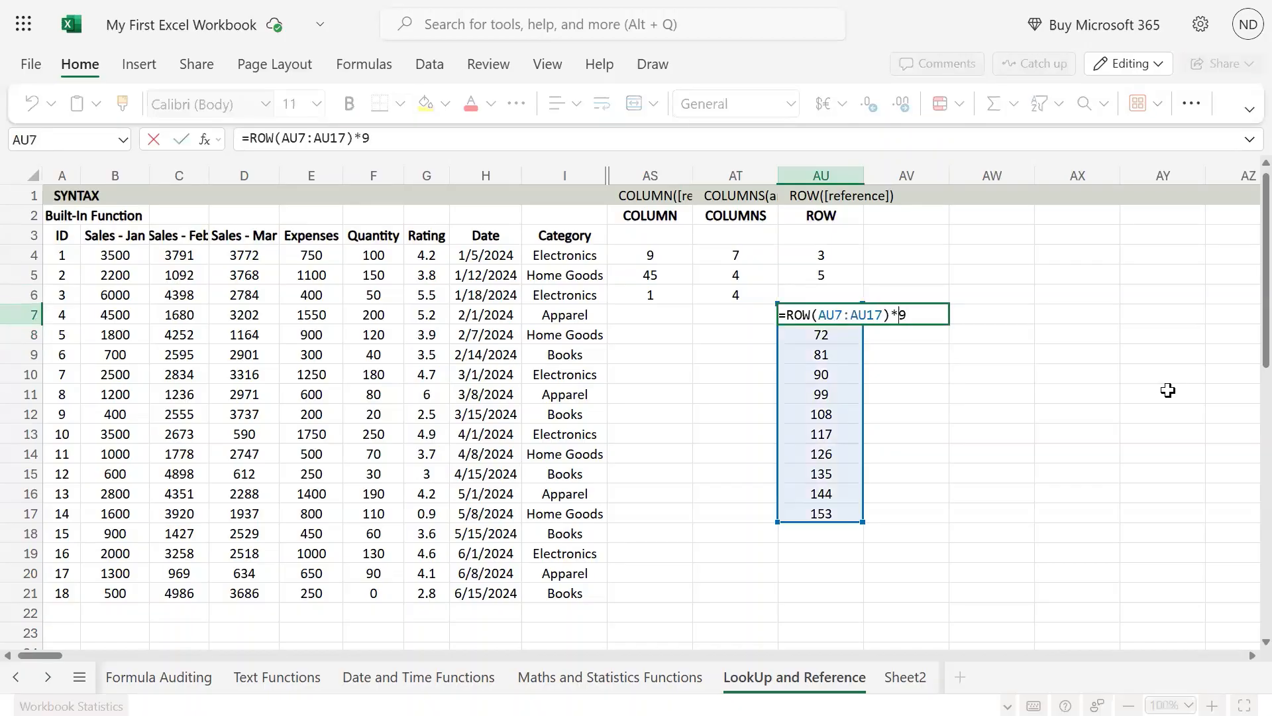
key("Escape")
key("Down")
key("Down")
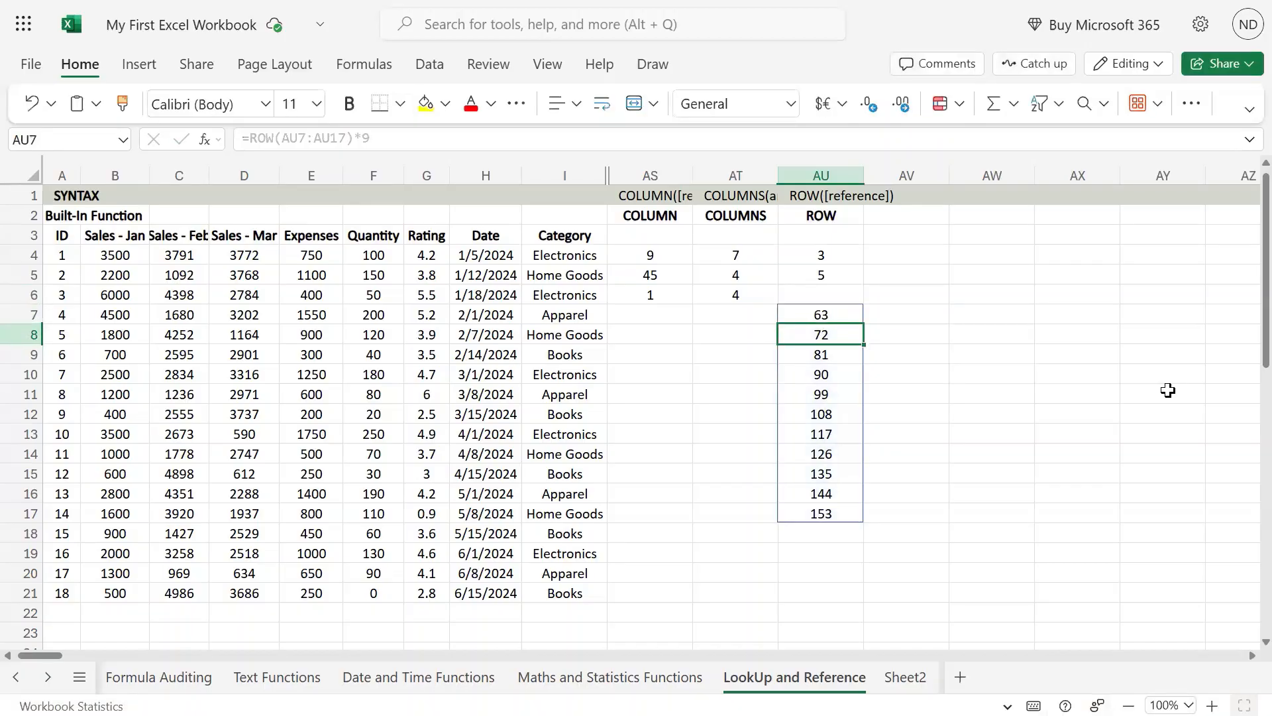
key("Up")
key("Up")
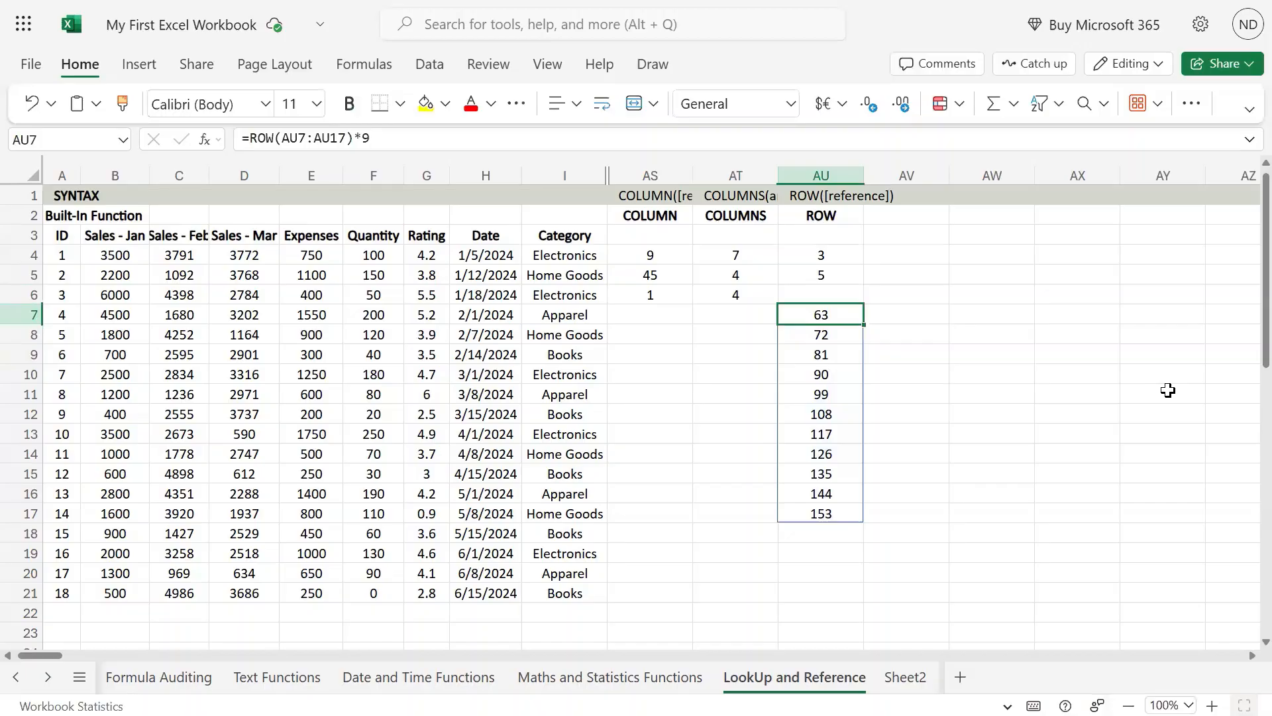
Check the multiplied row numbers in AU7:AU12 against their sheet rows, highlighting rows 7 to 10
left_click(14, 316)
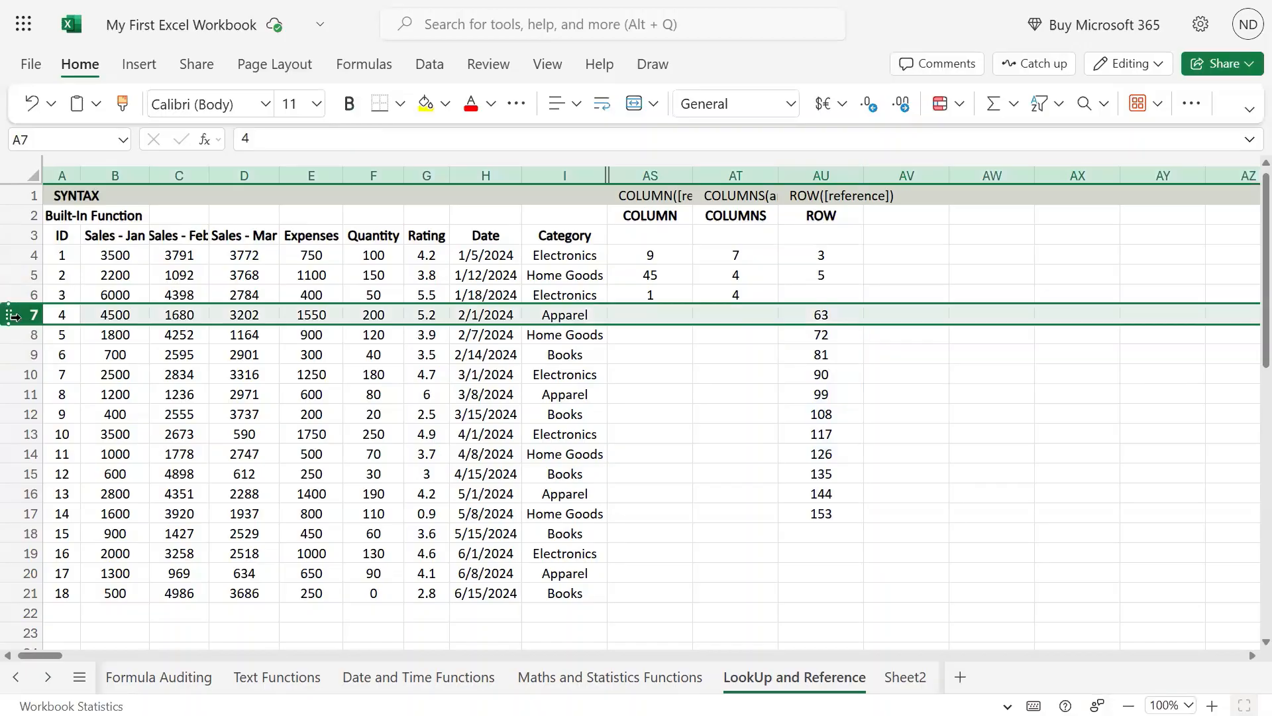
left_click(830, 330)
key("shift+space")
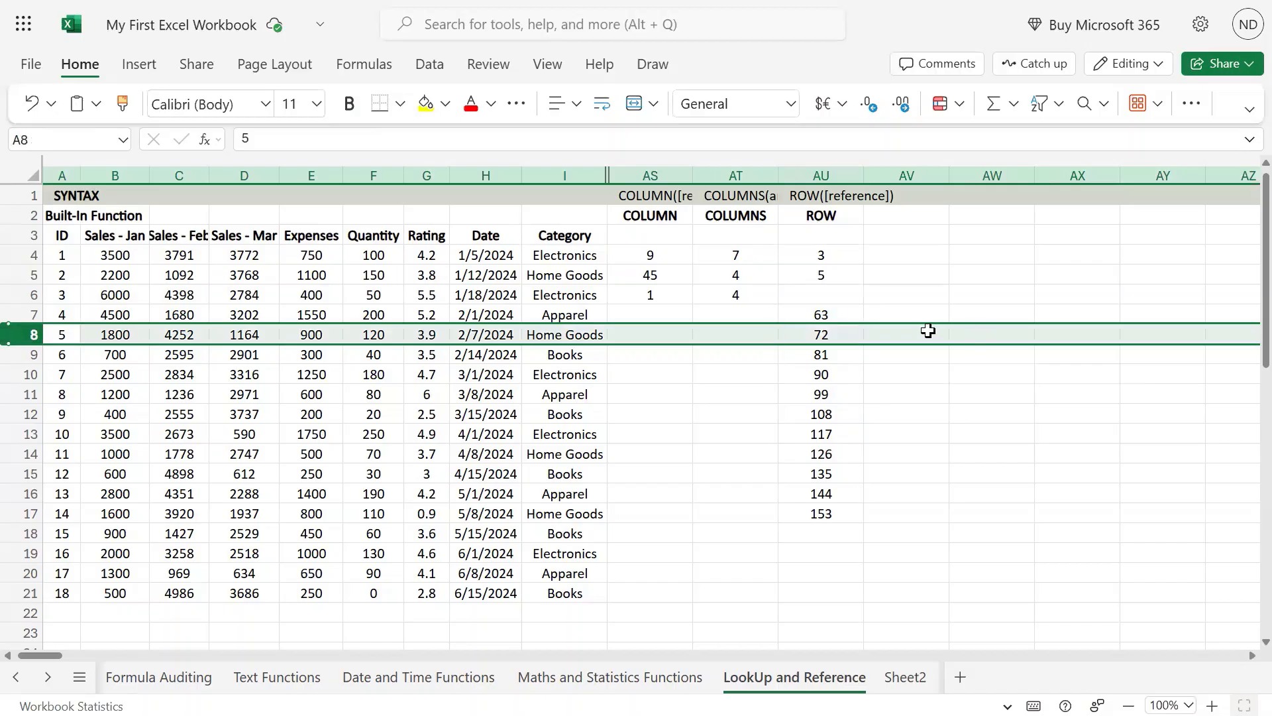
left_click(831, 335)
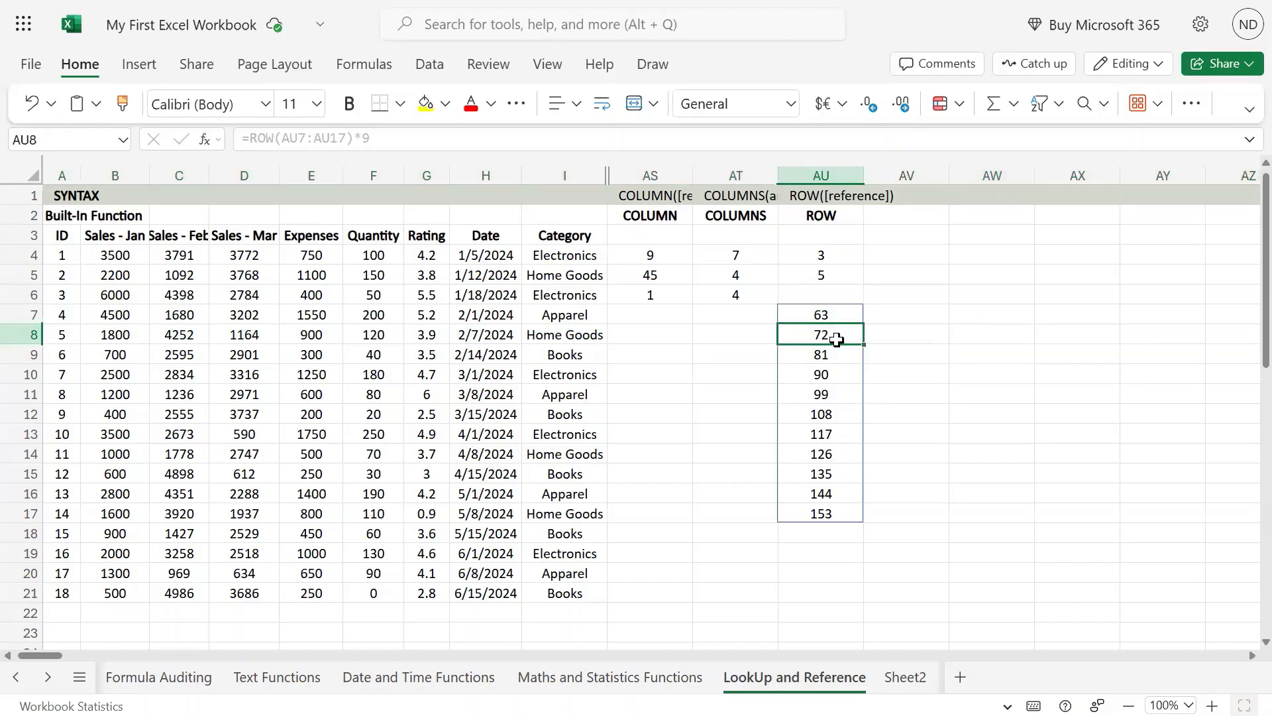
left_click(33, 354)
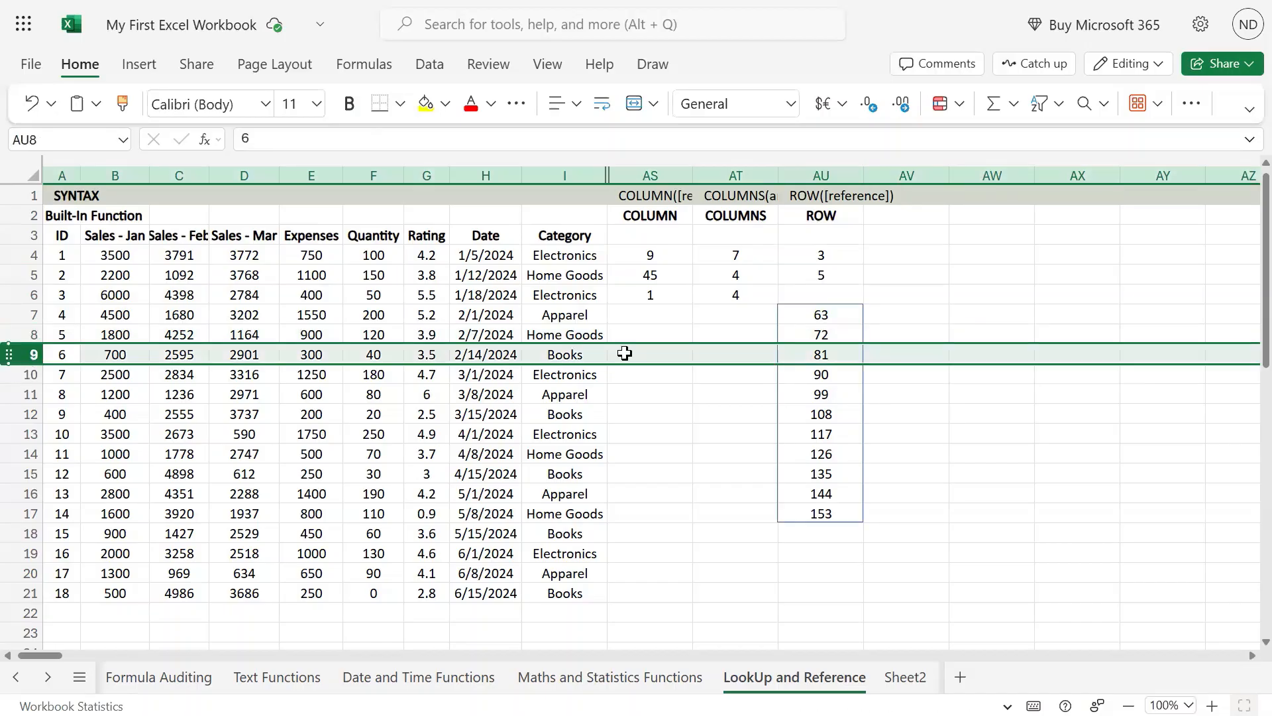
left_click(23, 374)
left_click(808, 373)
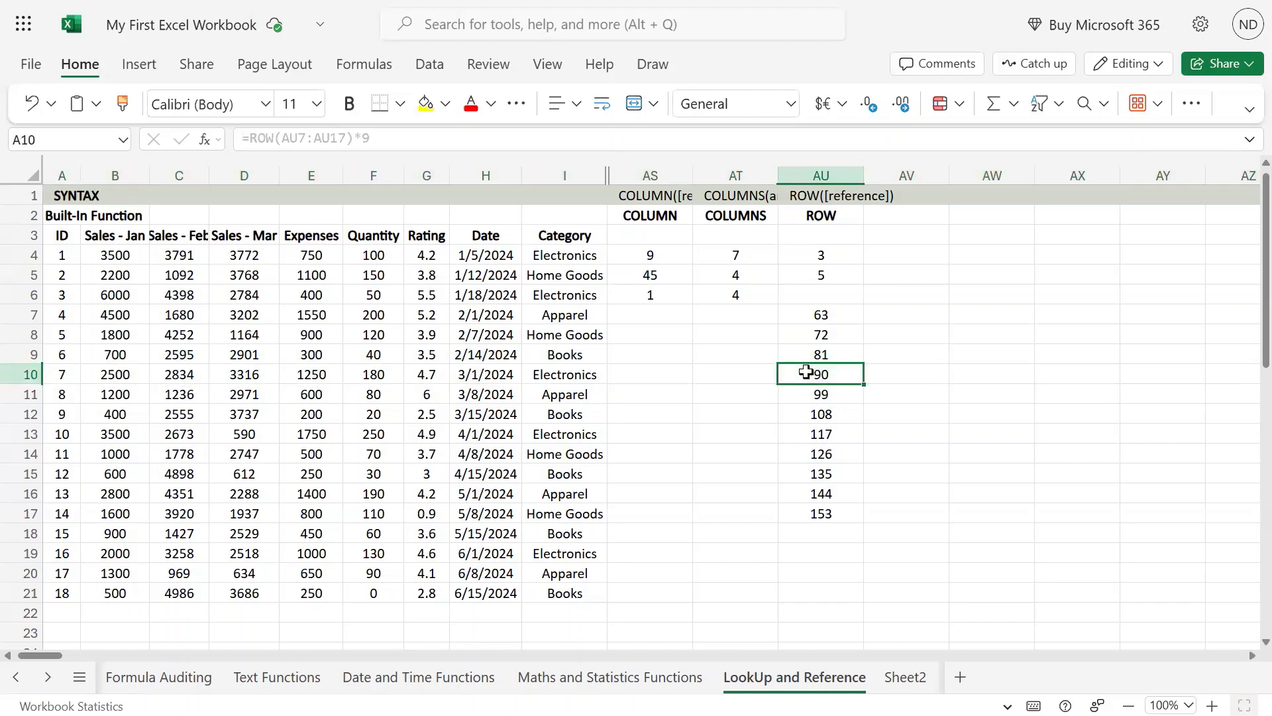
left_click(815, 396)
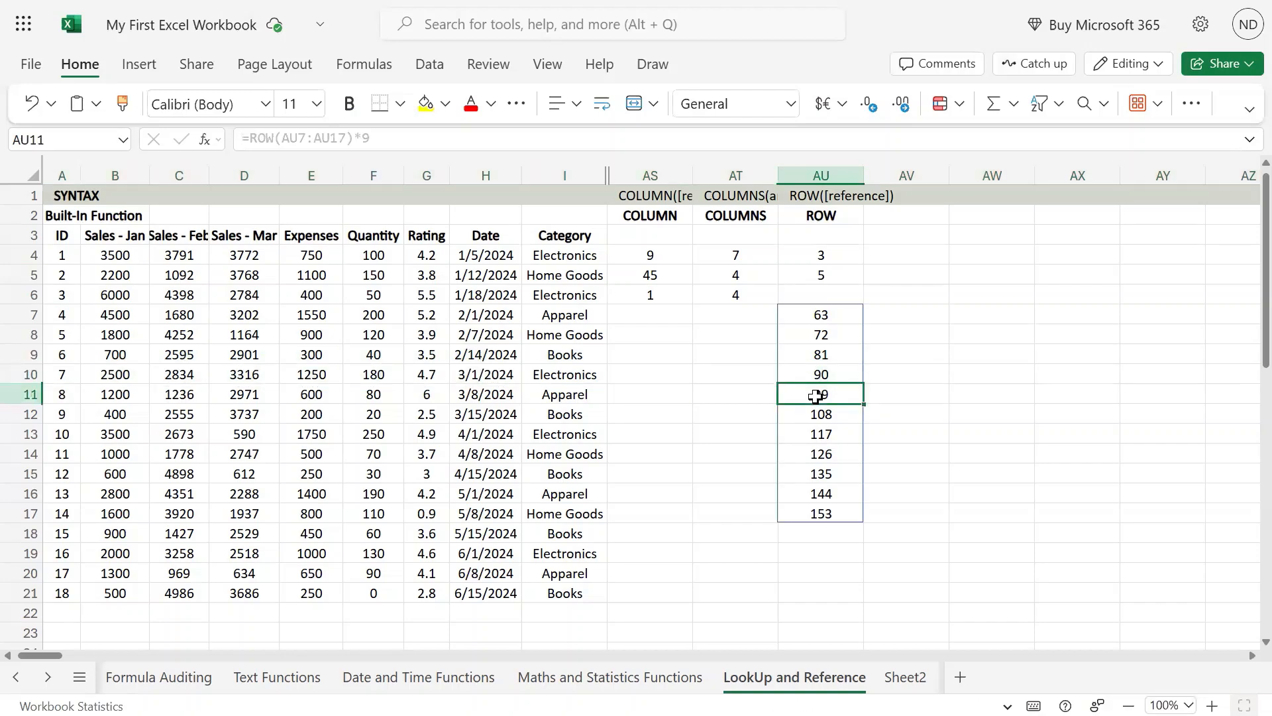
left_click(821, 411)
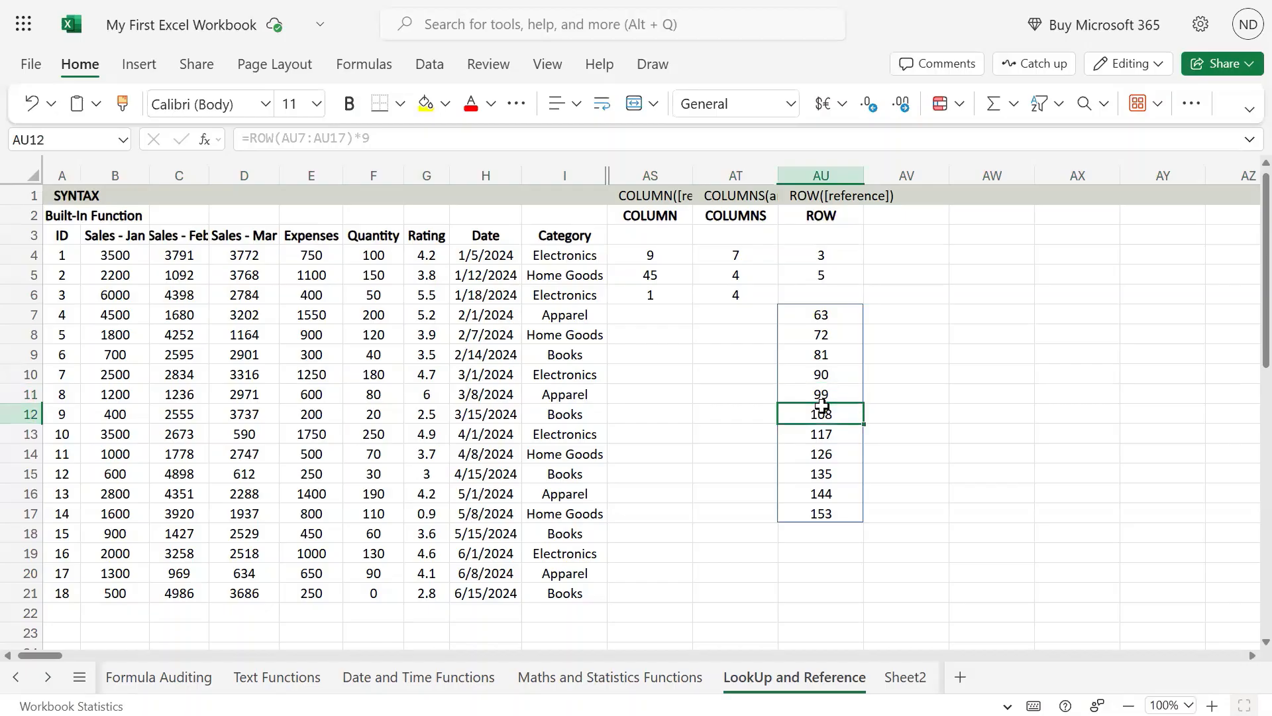
Highlight the full spilled range AU7:AU17 and review the multiplied ROW formula in its first cell
left_click_drag(831, 312, 838, 512)
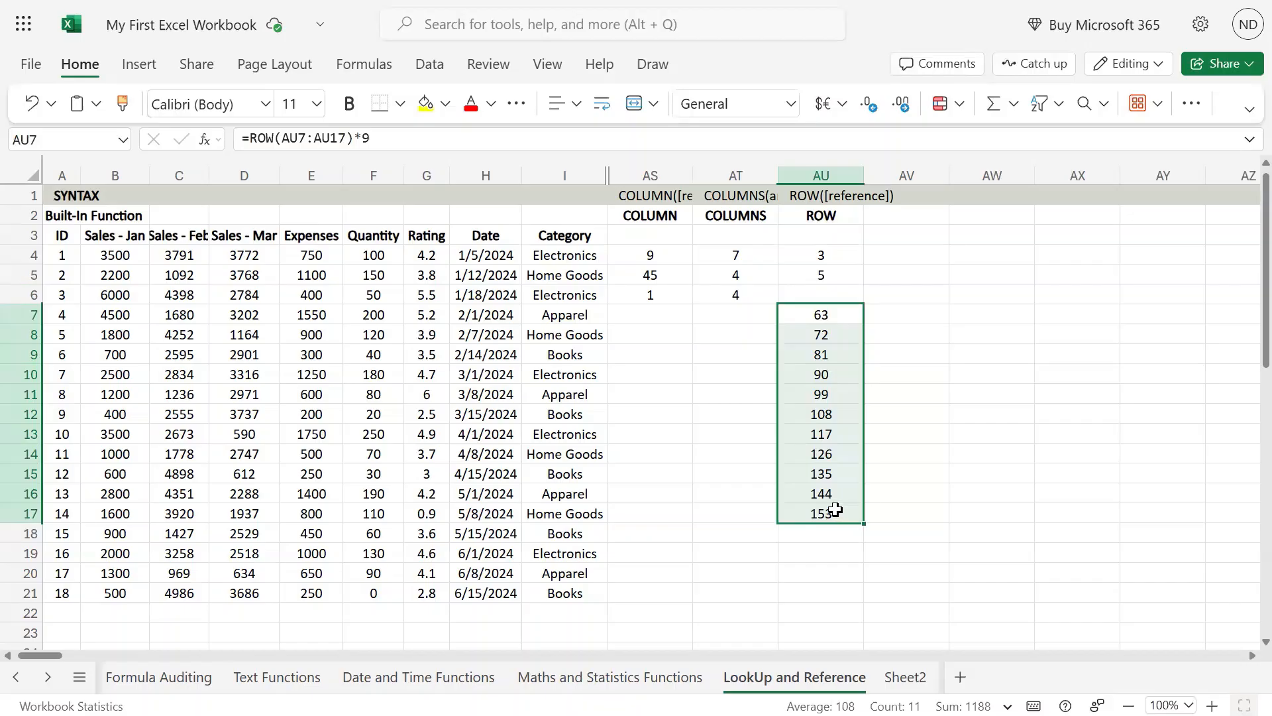
left_click(837, 316)
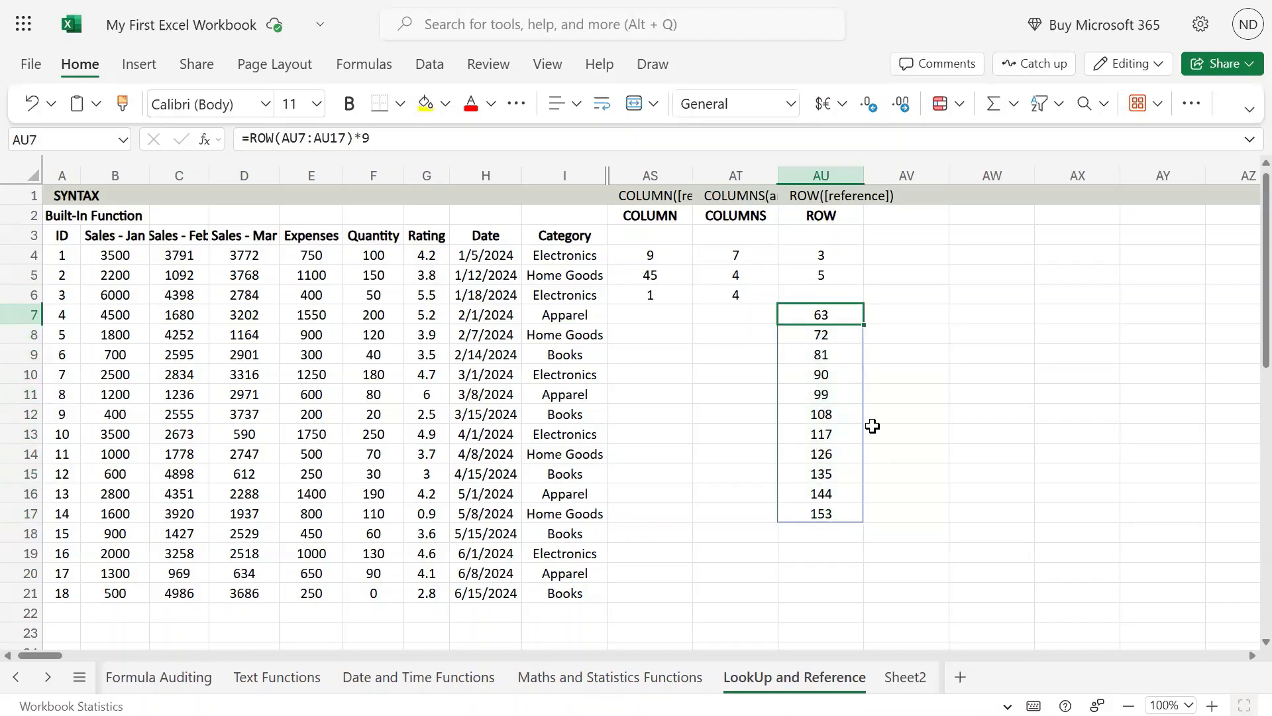
mouse_move(635, 2)
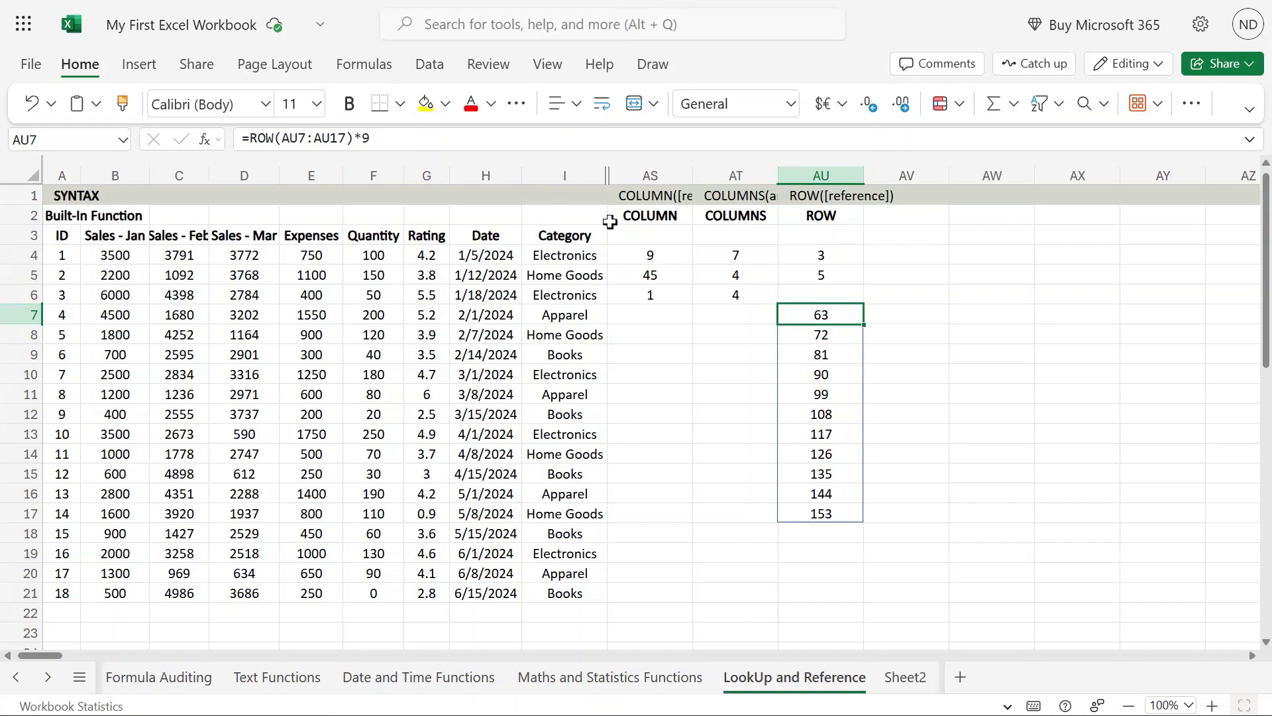
Compare the ROW formula with a reference in AU4 against the one without a reference in AU5, keeping both formulas as they are
left_click(823, 258)
double_click(823, 257)
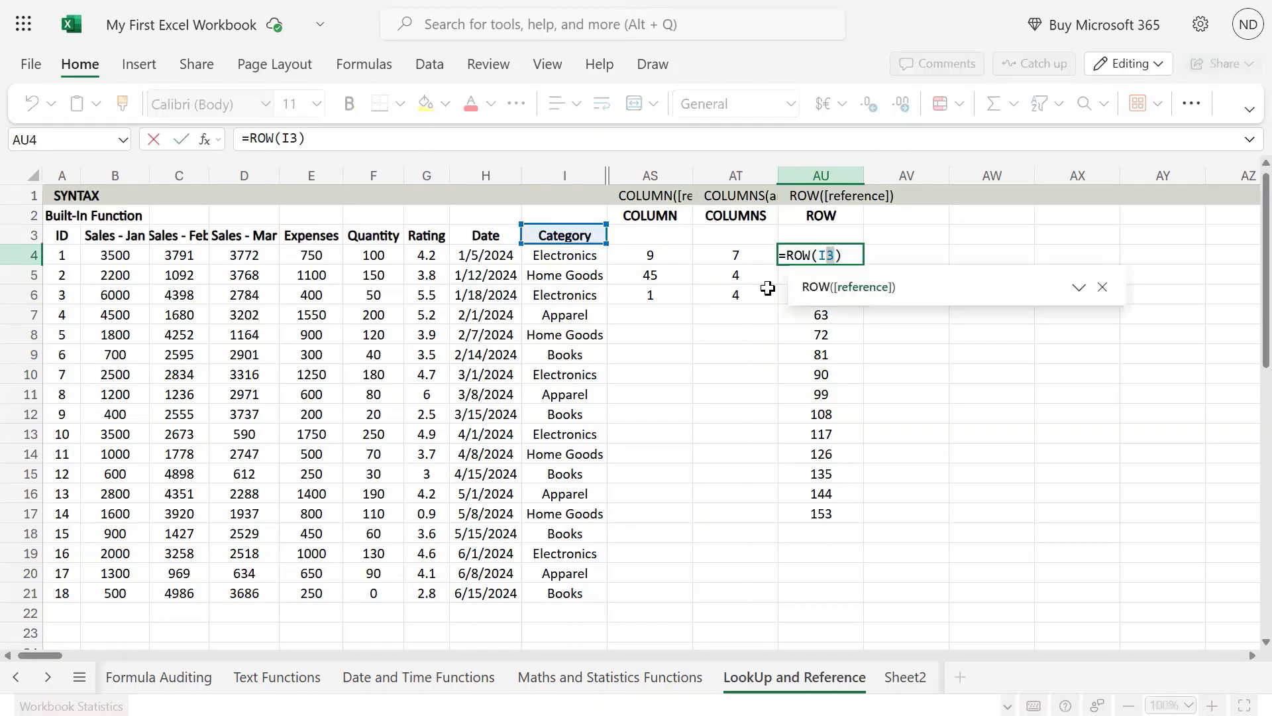
left_click(840, 275)
double_click(840, 275)
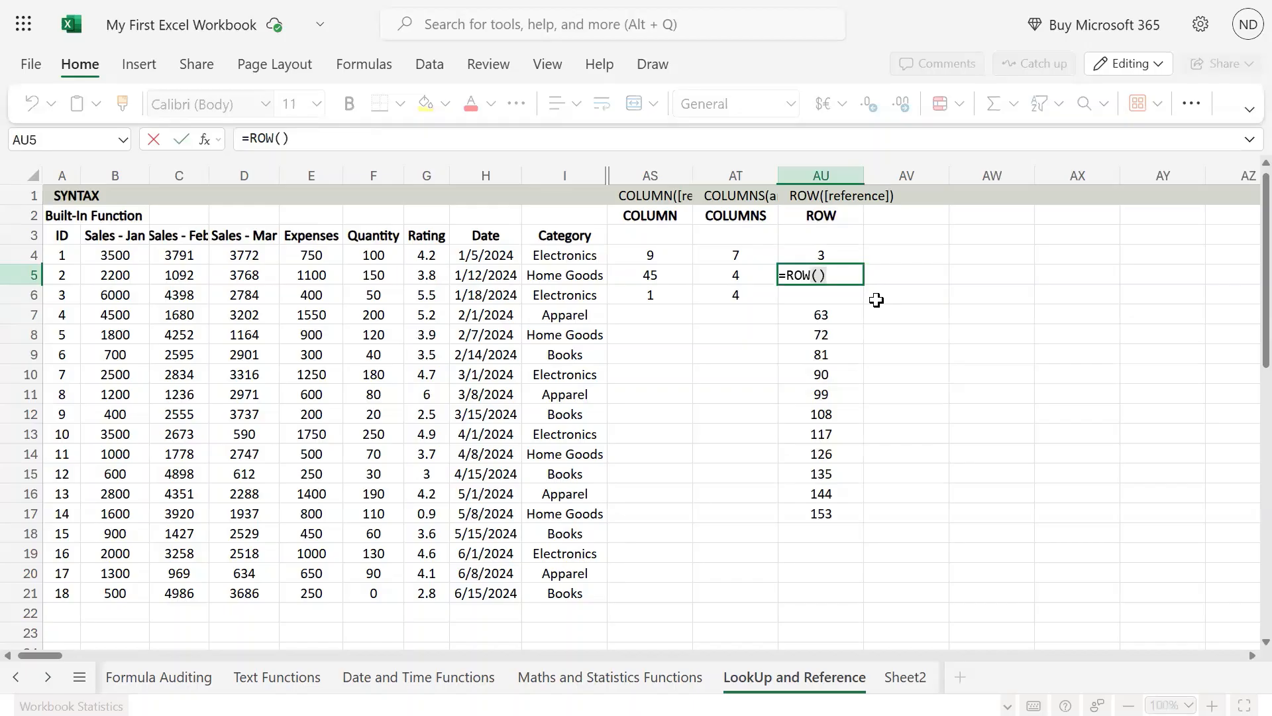
key("ctrl+Return")
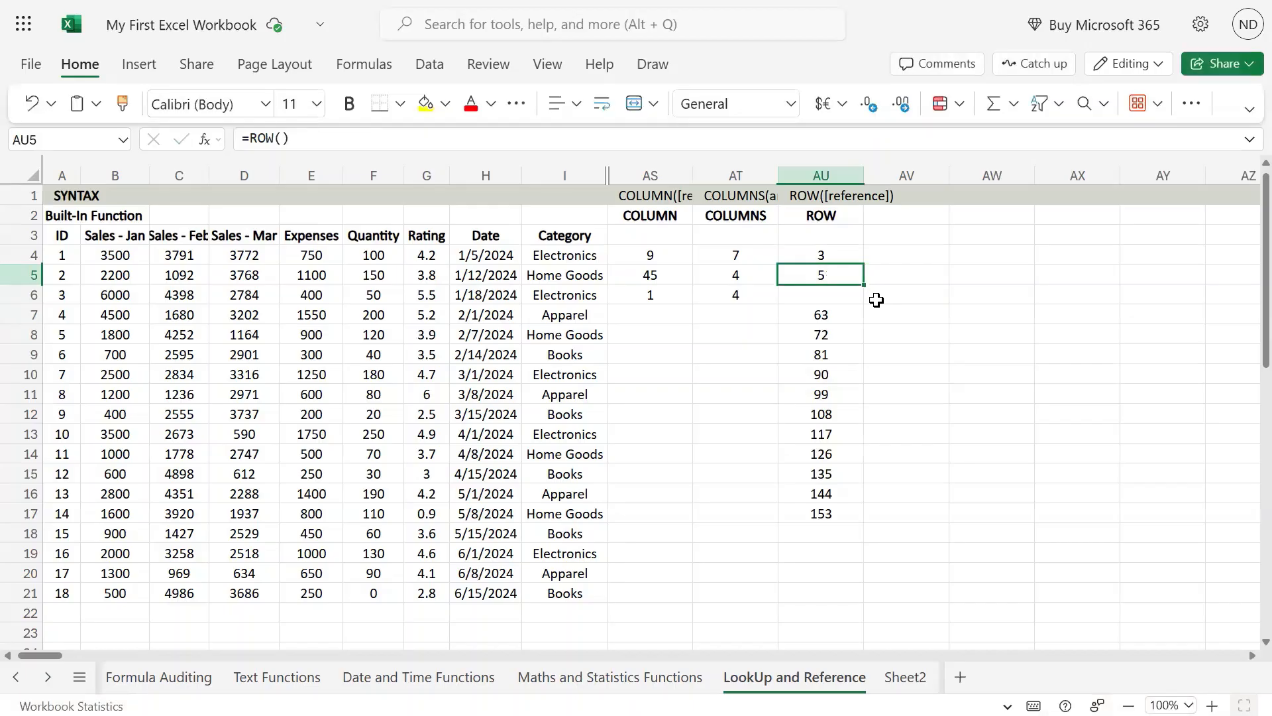